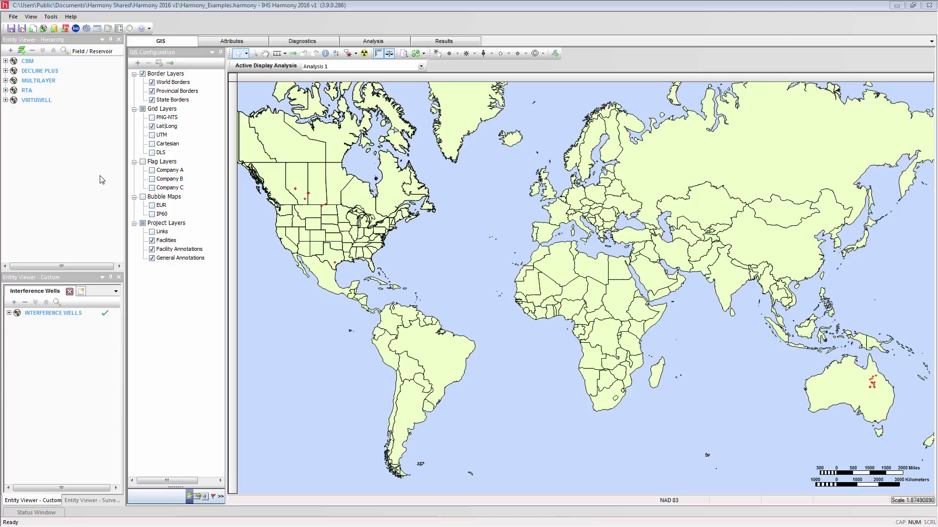
# Expand the VIRTUWELL tree, select Advanced Forecast Gas and show its production data table.
pyautogui.click(6, 100)
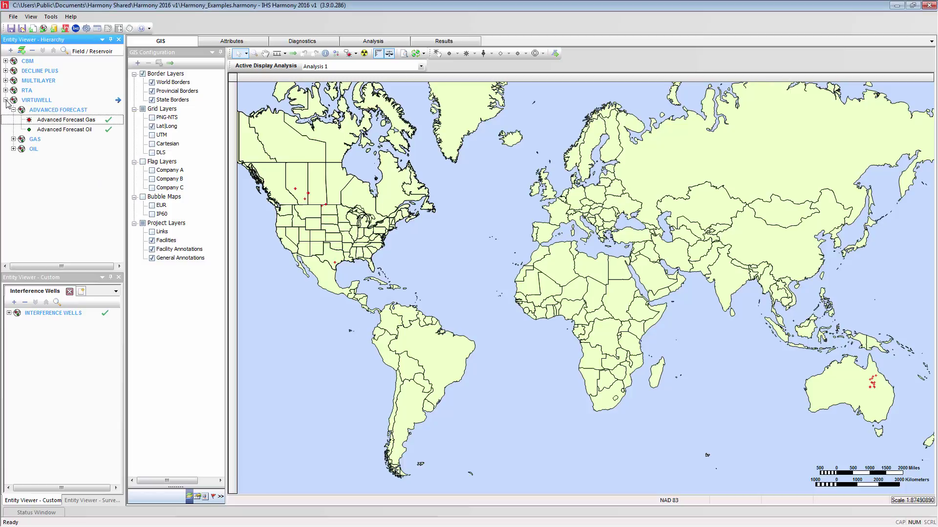
pyautogui.click(55, 120)
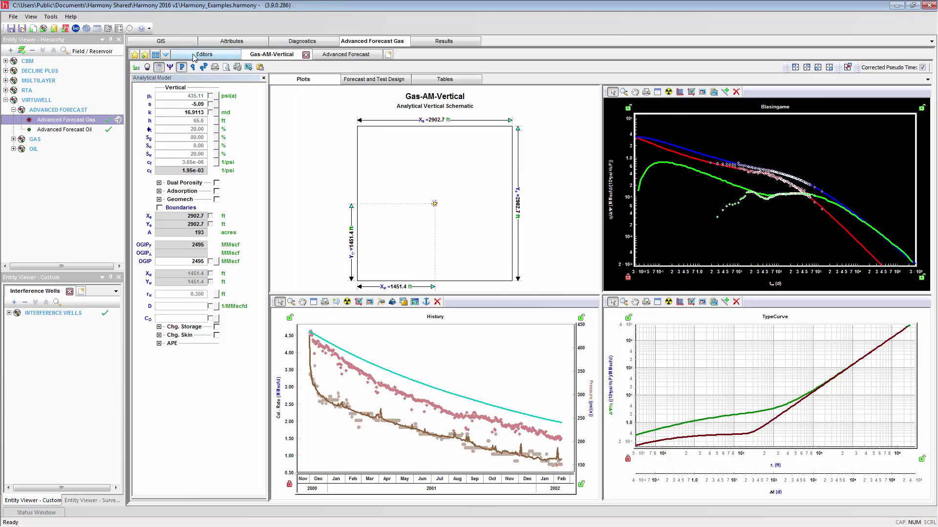
pyautogui.click(194, 55)
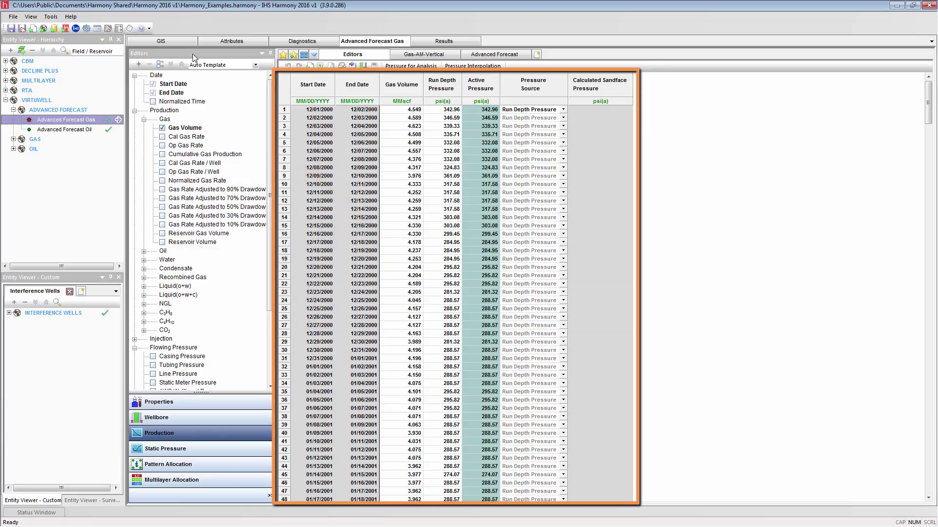
# Export the Advanced Forecast Gas production data to test.csv on the Desktop.
pyautogui.click(320, 66)
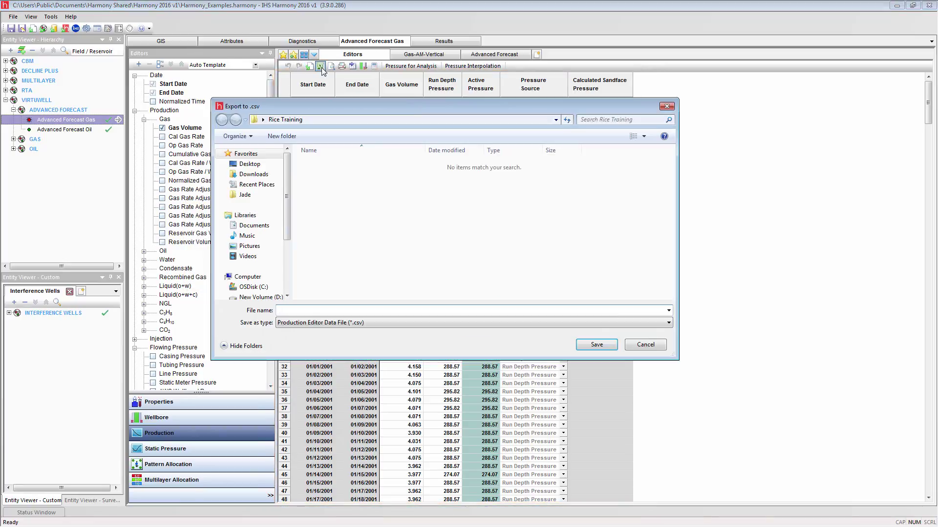
pyautogui.click(250, 164)
pyautogui.click(329, 310)
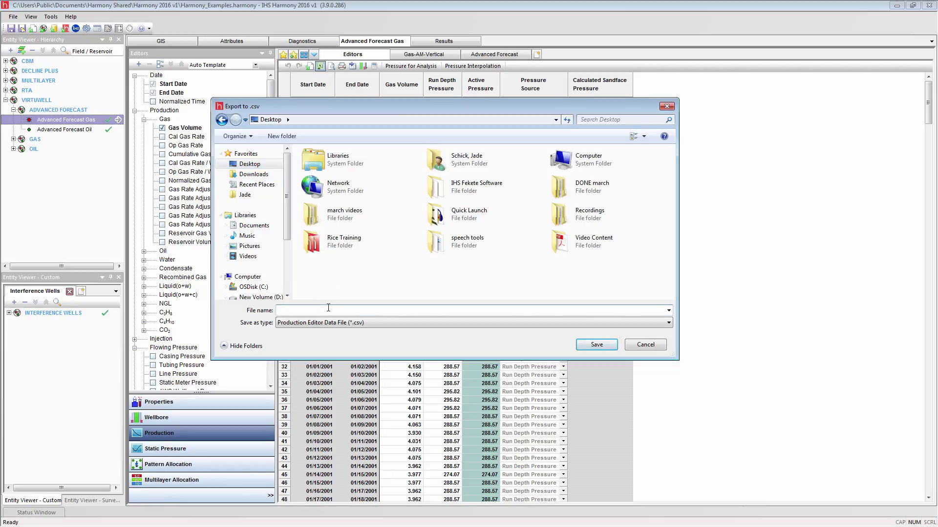
pyautogui.write('test')
pyautogui.click(580, 344)
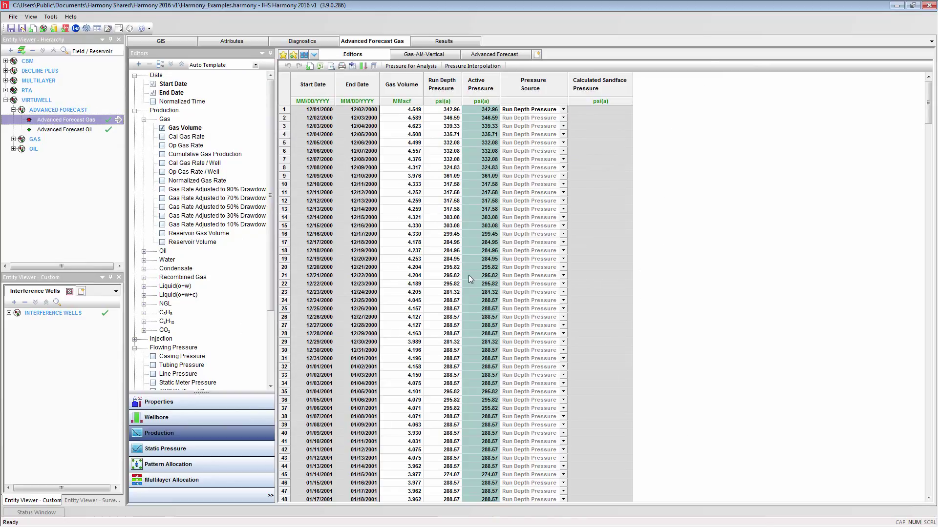
# Copy the Gas-AM-Vertical Forecast 1 table using Copy Grid + Headers.
pyautogui.click(436, 56)
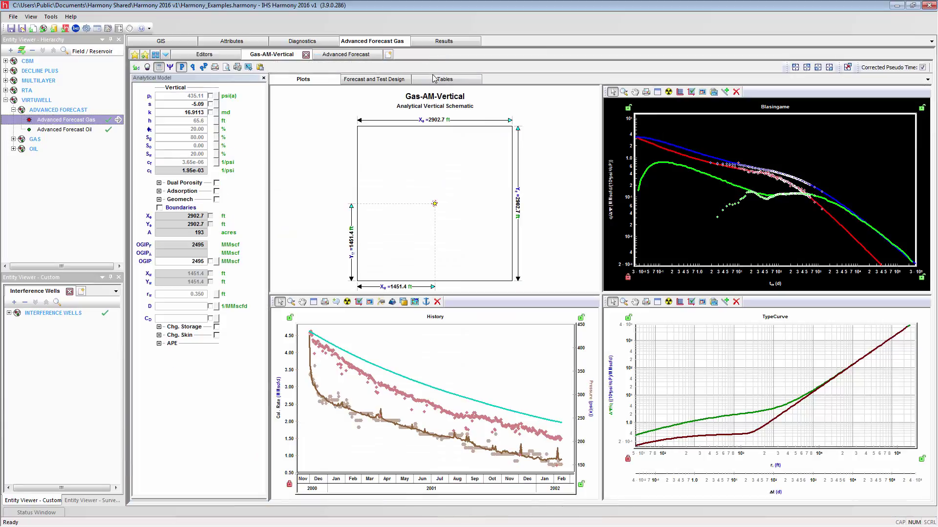
pyautogui.click(432, 80)
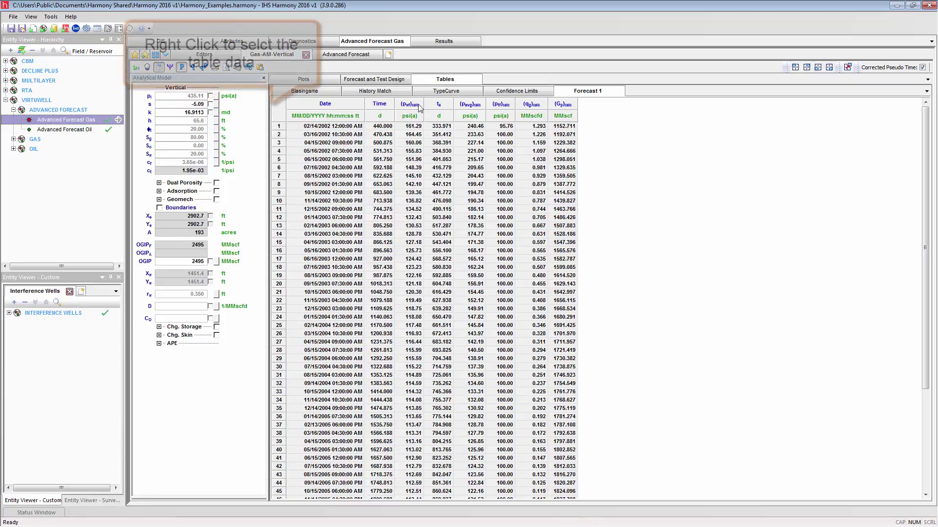
pyautogui.rightClick(281, 116)
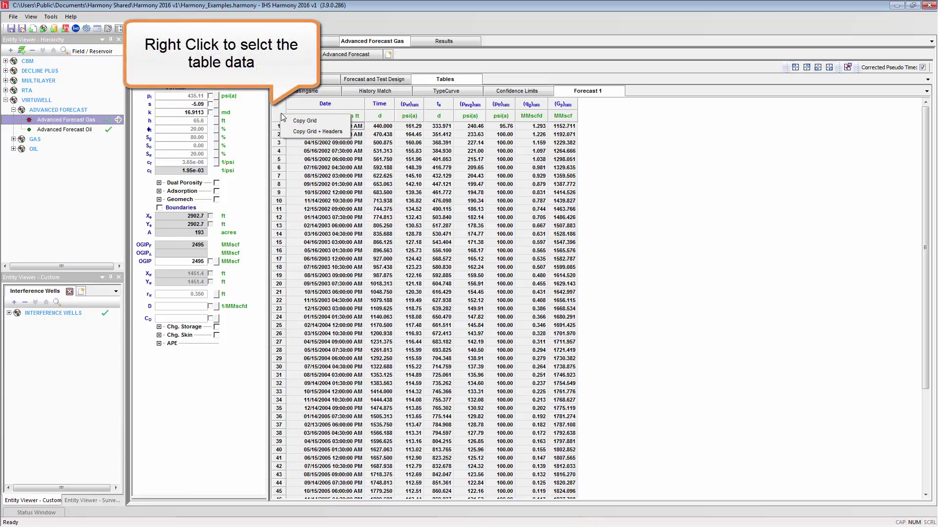
pyautogui.click(305, 130)
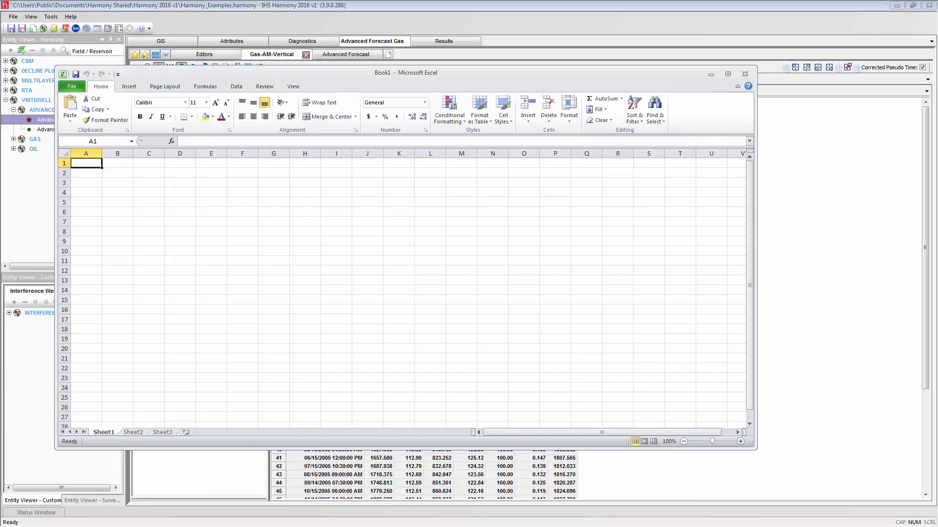
# Paste the Forecast 1 table into the blank Excel sheet at cell A1.
pyautogui.rightClick(92, 164)
pyautogui.click(109, 204)
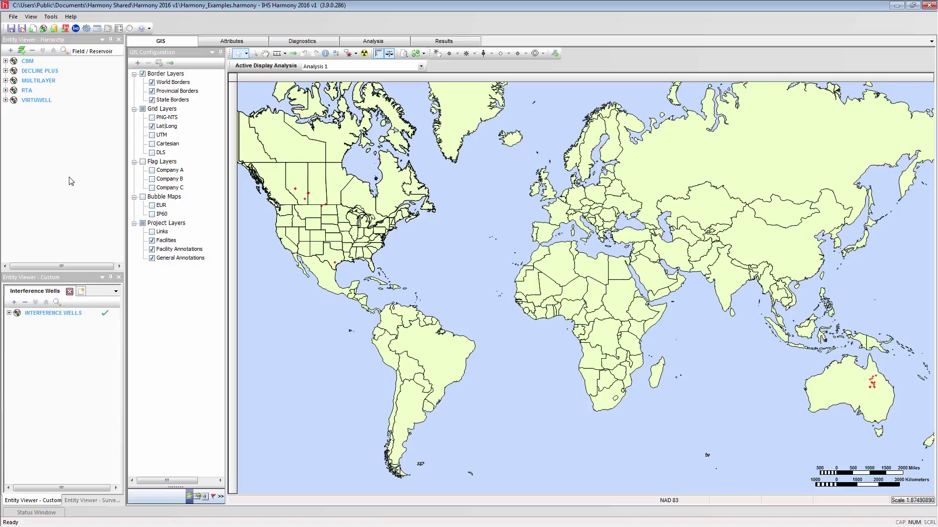
# Select the Oil 3 well, show its Diagnostics rate plot and copy the plot.
pyautogui.click(42, 50)
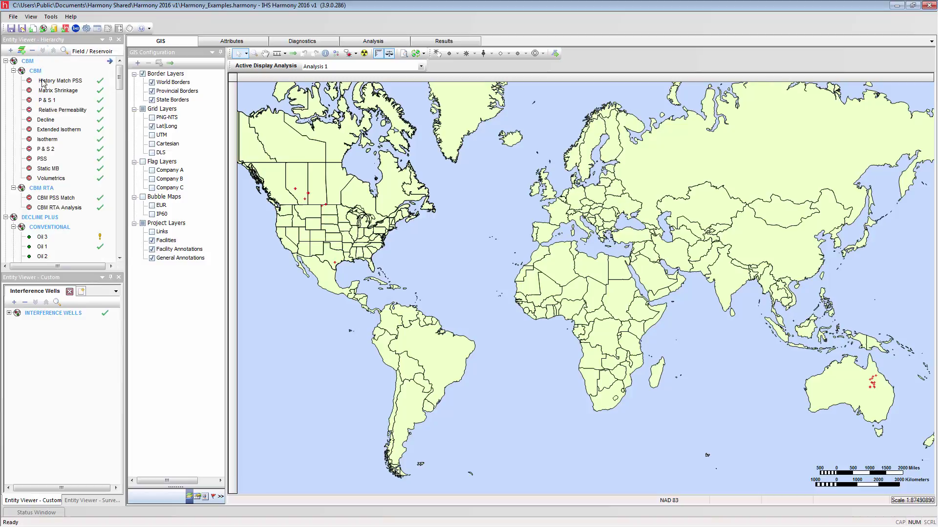
pyautogui.click(49, 237)
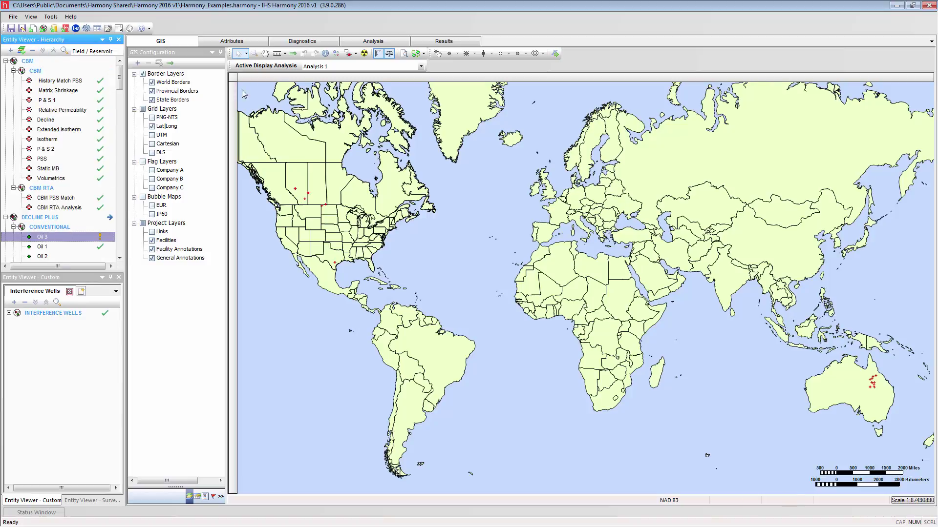
pyautogui.click(301, 44)
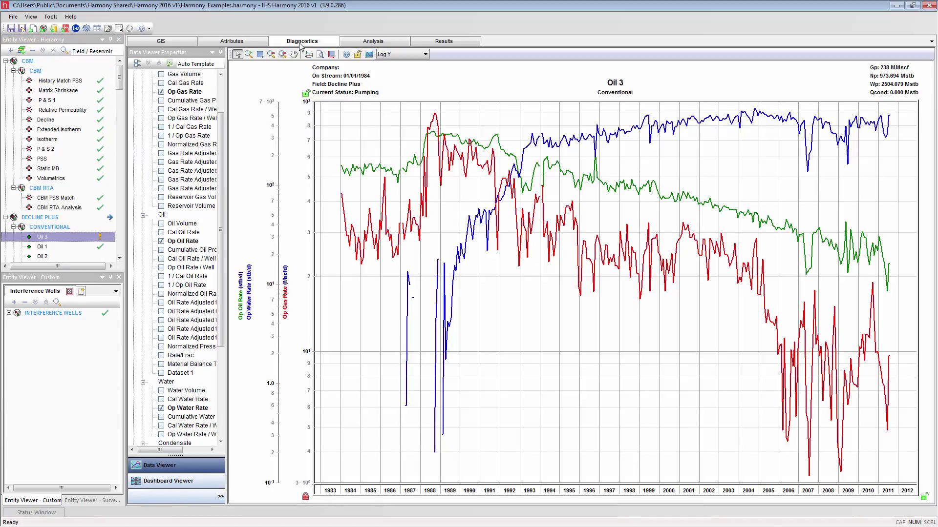
pyautogui.rightClick(333, 123)
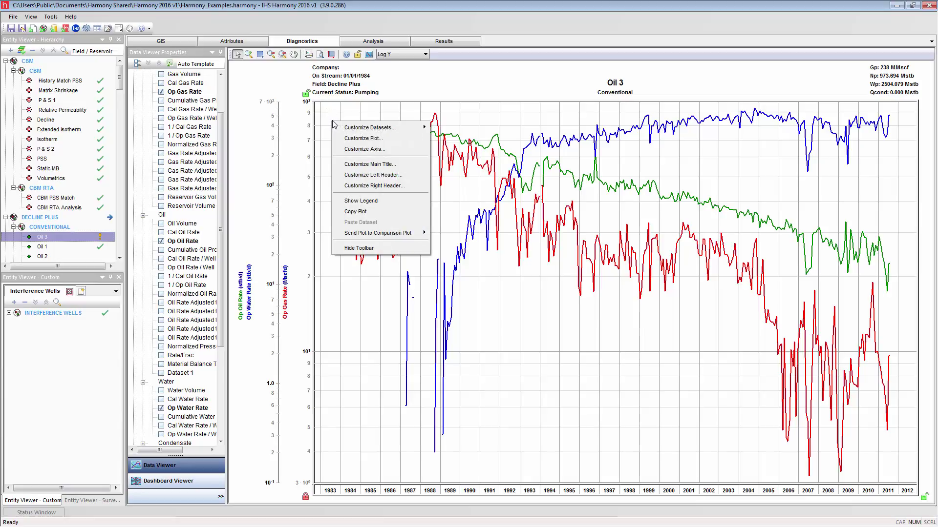
pyautogui.click(370, 211)
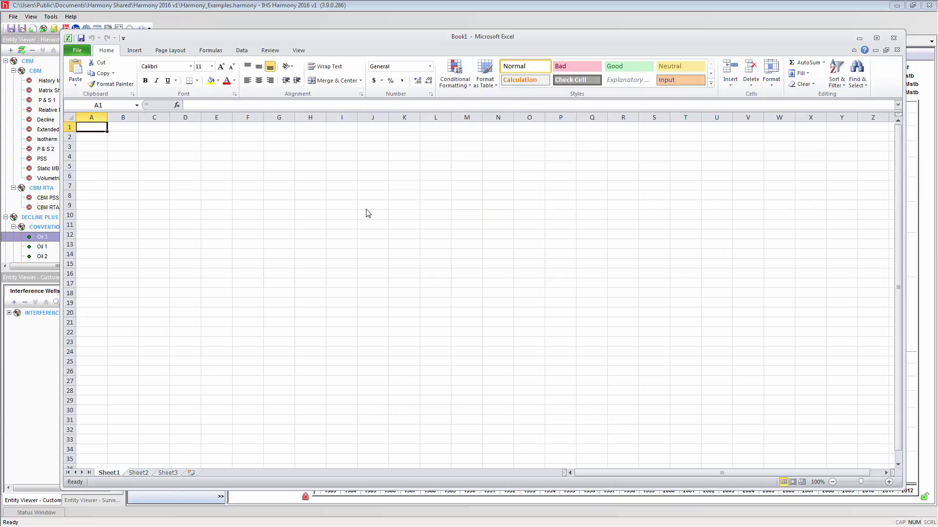
# Paste the Oil 3 plot data at cell B3 using Keep Text Only.
pyautogui.rightClick(135, 147)
pyautogui.click(157, 186)
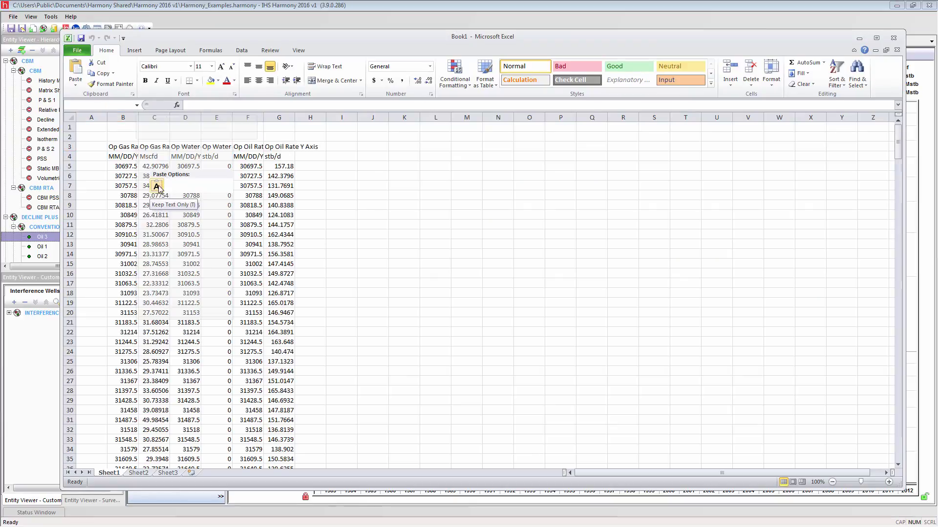
pyautogui.click(158, 186)
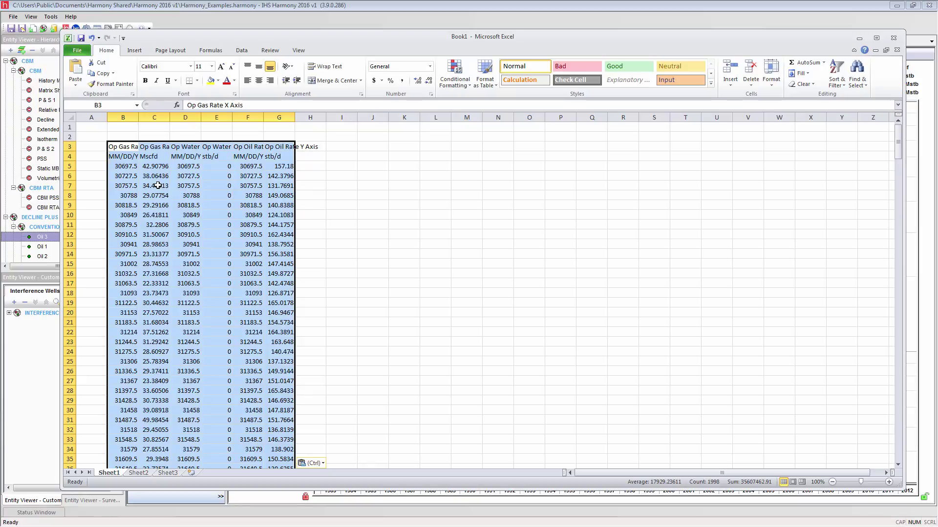
# Paste Special the Oil 3 plot at cell I6 as a Picture (Enhanced Metafile).
pyautogui.rightClick(355, 175)
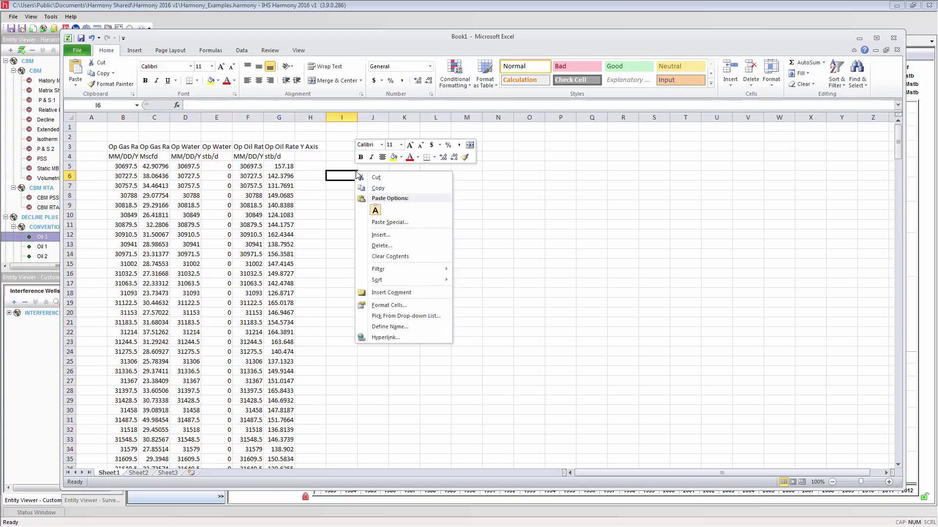
pyautogui.click(408, 222)
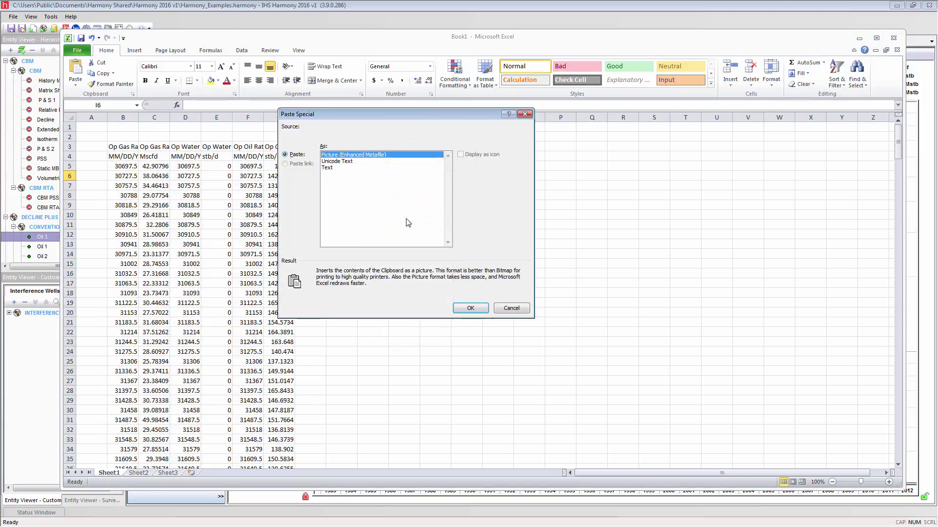
pyautogui.click(470, 308)
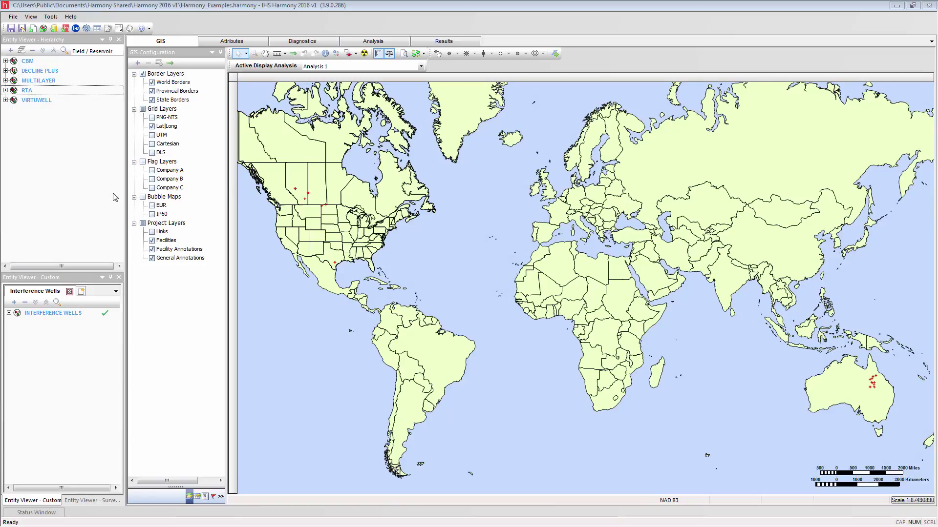
# Expand DECLINE PLUS > CONVENTIONAL, select Gas 1 and show its Results Viewer.
pyautogui.click(5, 68)
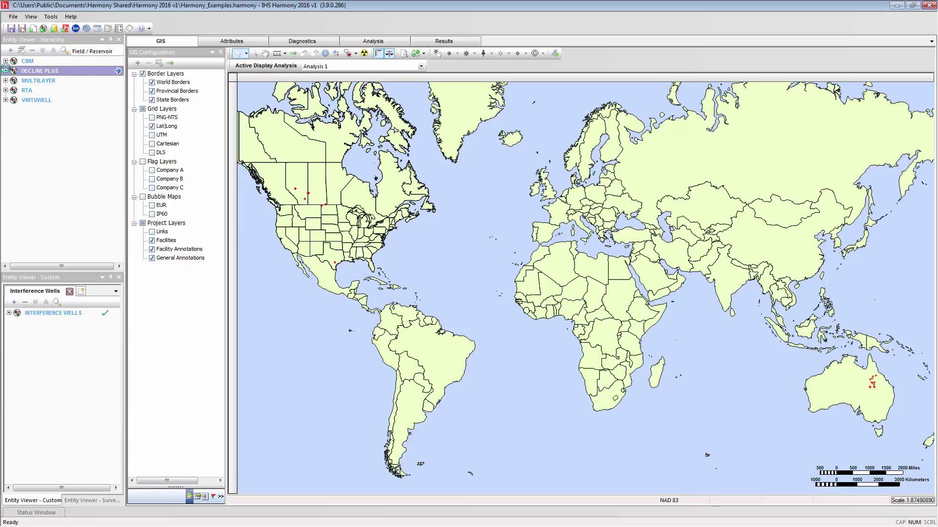
pyautogui.click(5, 71)
pyautogui.click(13, 80)
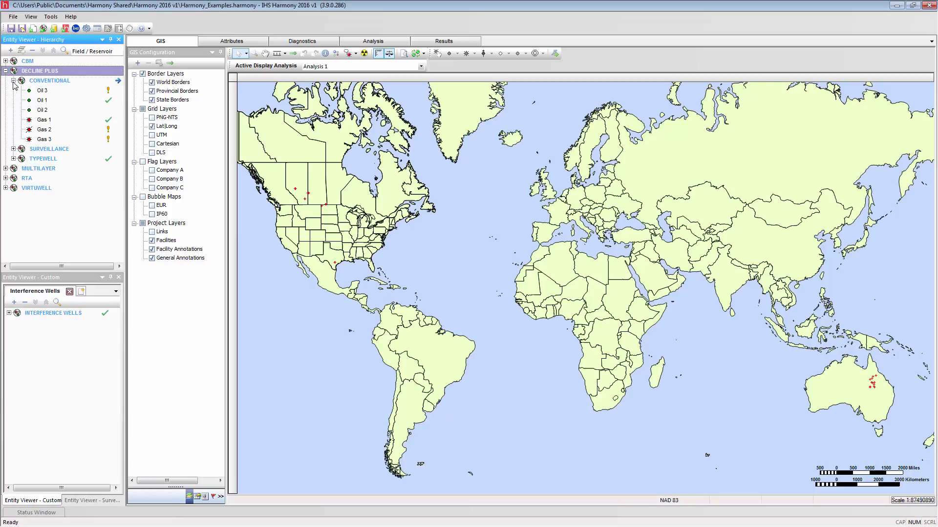
pyautogui.click(52, 120)
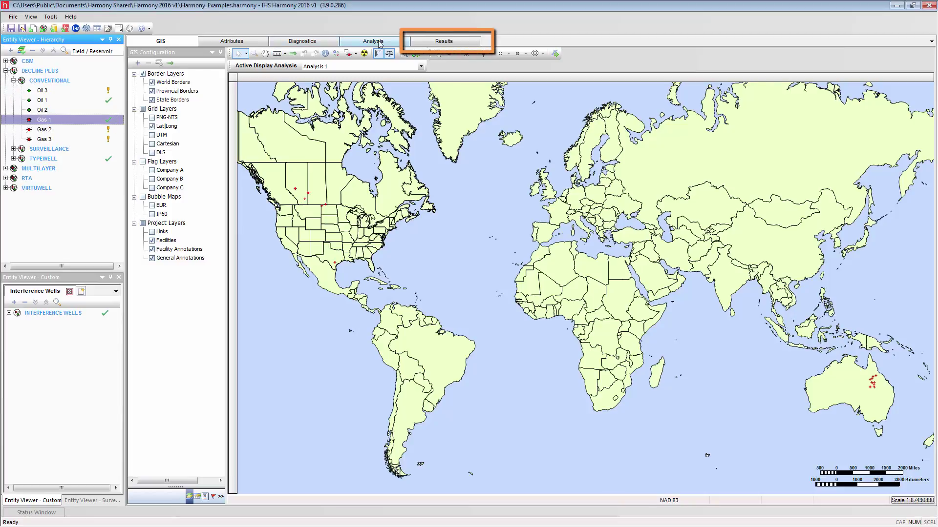
pyautogui.click(432, 40)
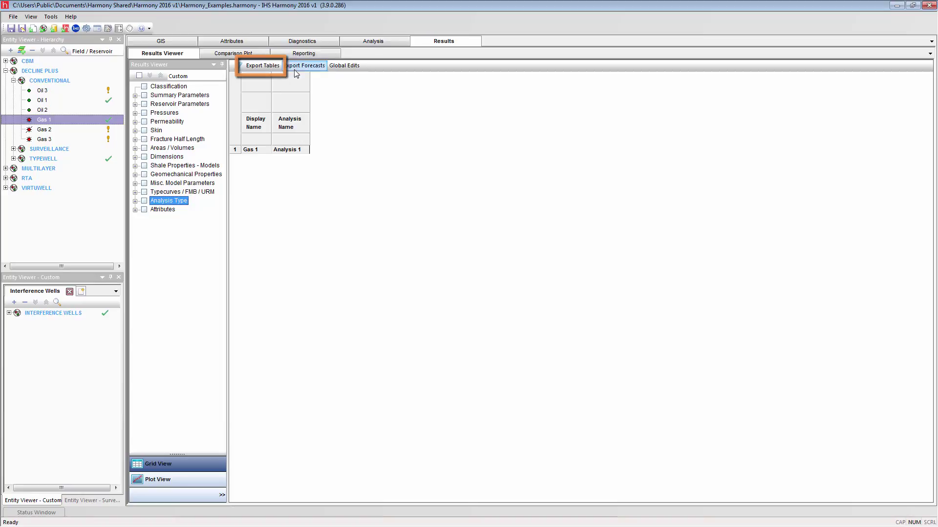
# Add the Gas summary columns OGIP and RRg to the Gas 1 results table.
pyautogui.click(278, 68)
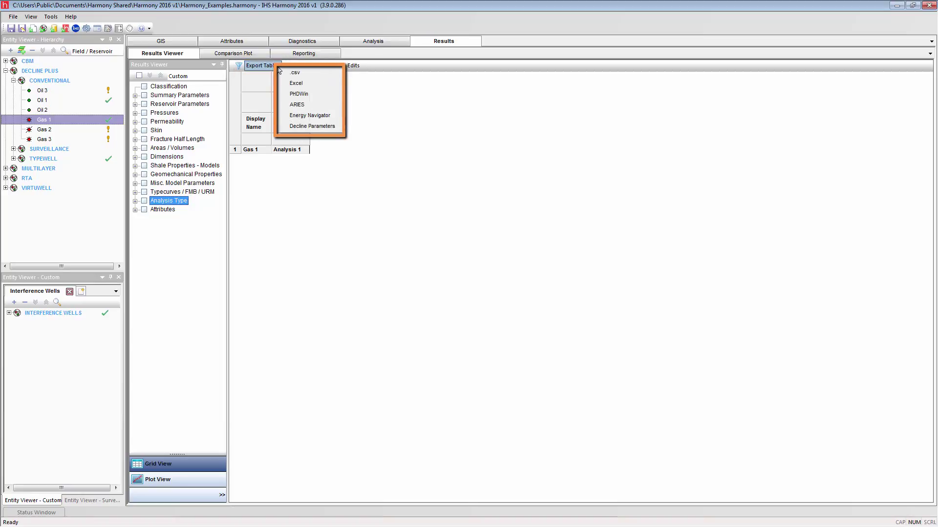
pyautogui.click(265, 164)
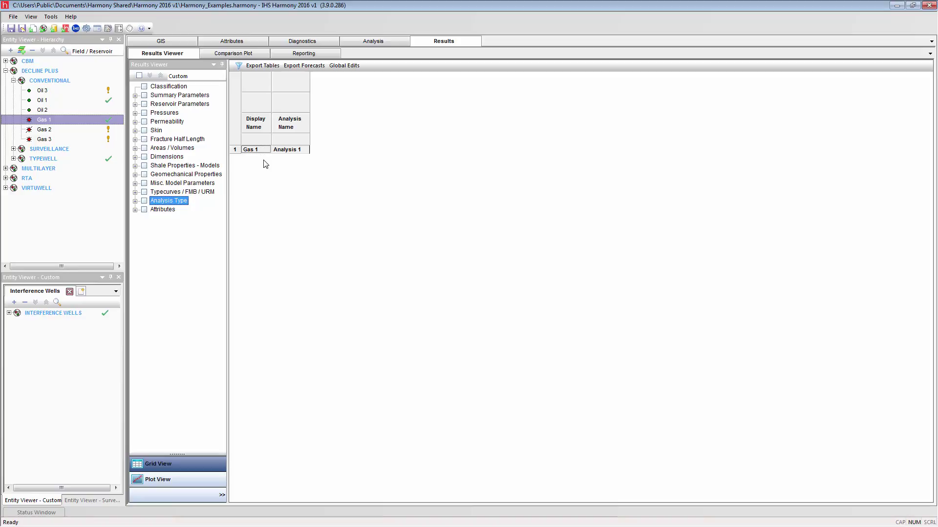
pyautogui.click(135, 96)
pyautogui.click(144, 105)
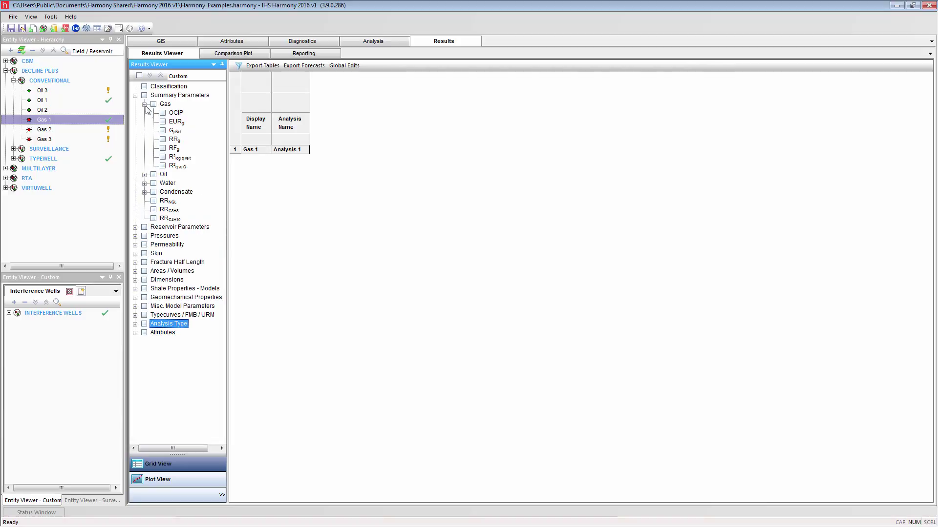
pyautogui.click(163, 114)
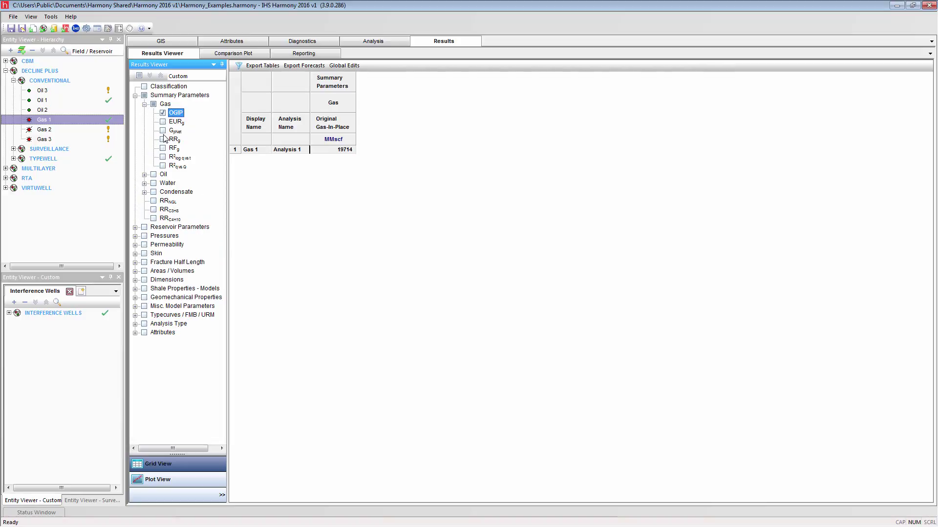
pyautogui.click(163, 140)
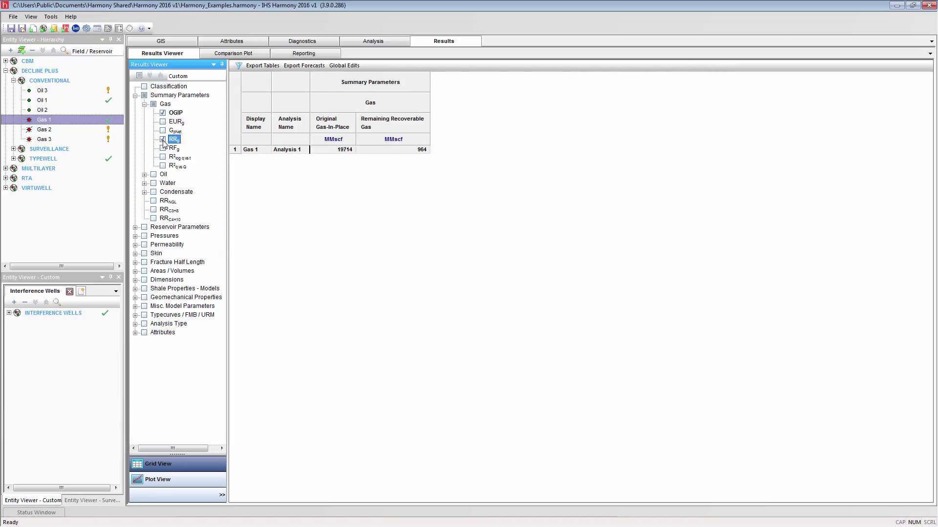
# Add Gas Decline From Start of Decline columns Start Date, d sec and qf.
pyautogui.click(135, 324)
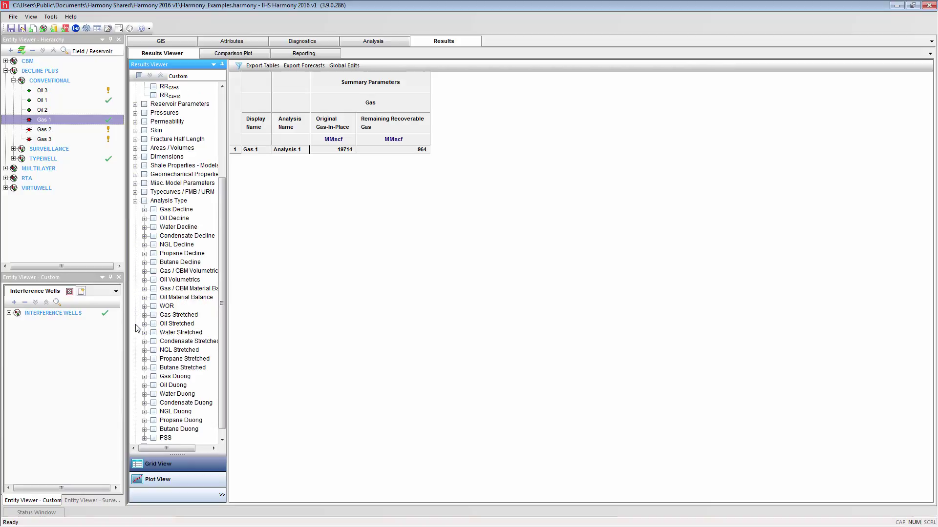
pyautogui.click(144, 209)
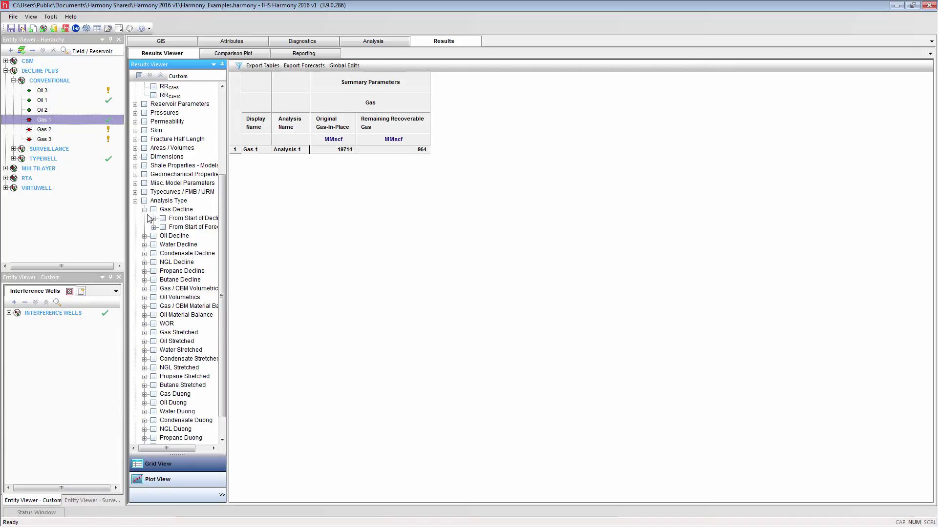
pyautogui.click(154, 219)
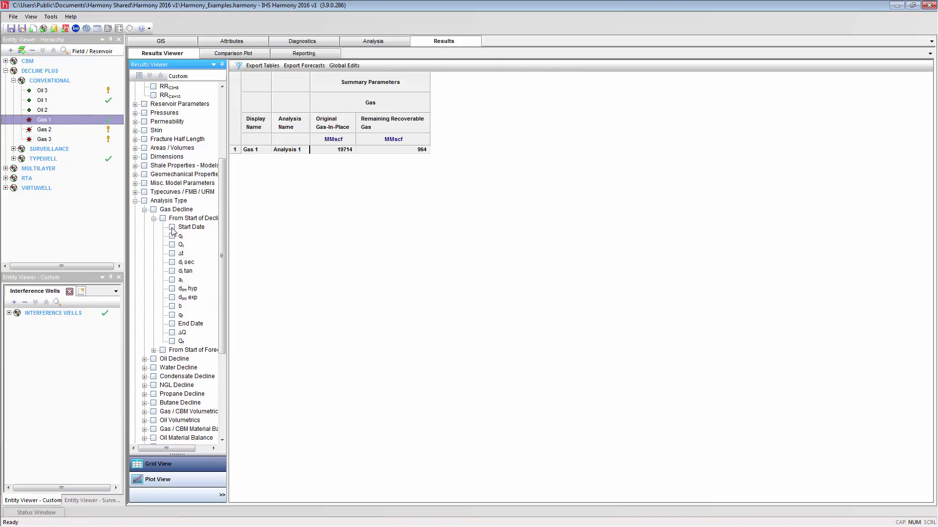
pyautogui.click(172, 227)
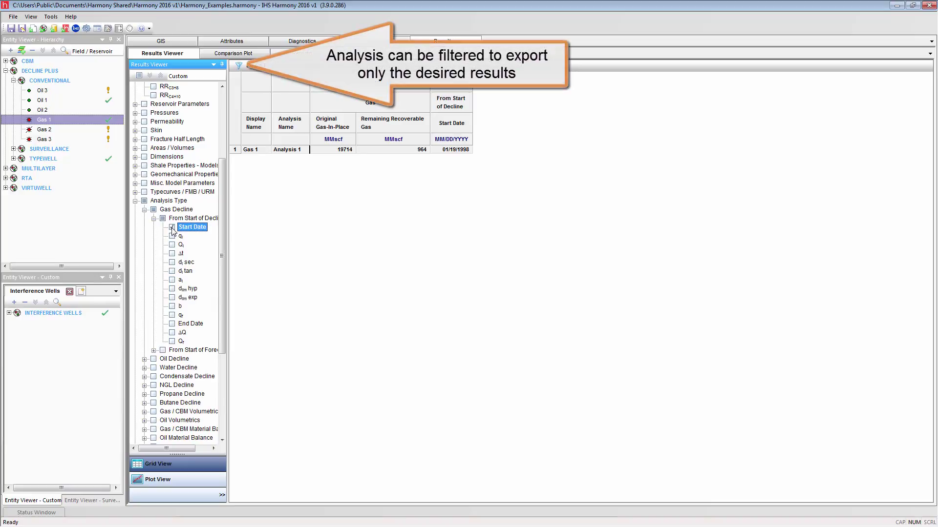
pyautogui.click(172, 263)
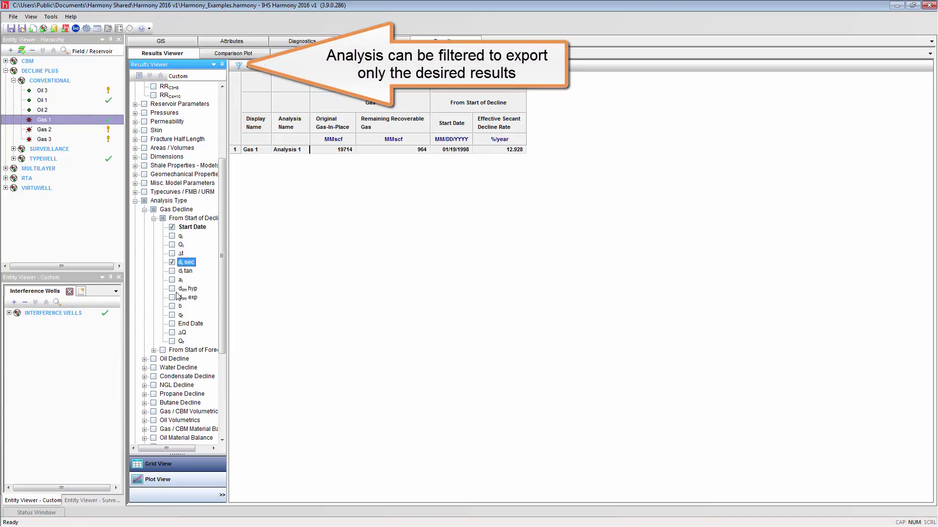
pyautogui.click(172, 315)
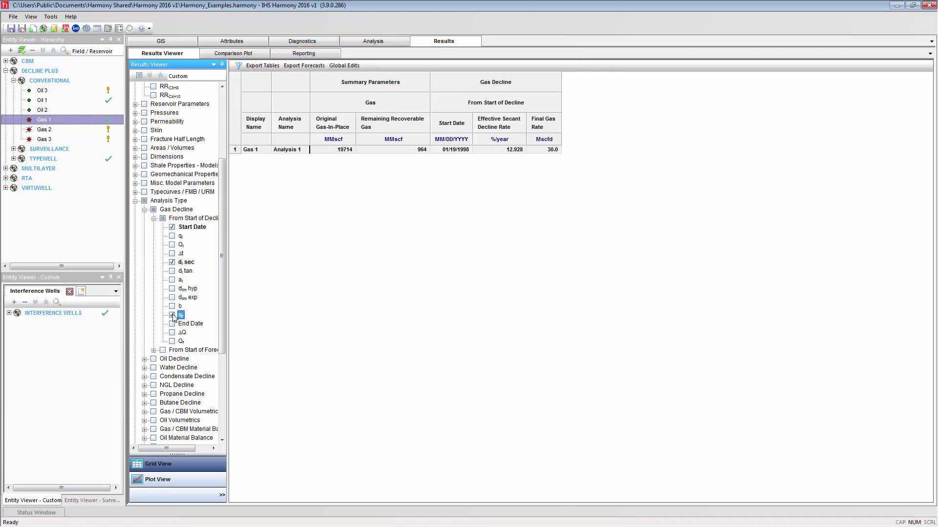
pyautogui.click(254, 67)
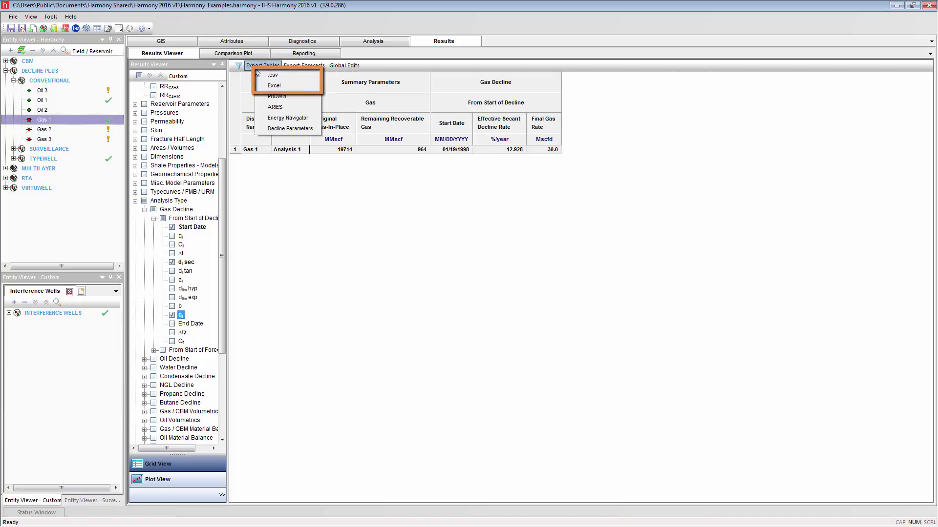
pyautogui.click(259, 186)
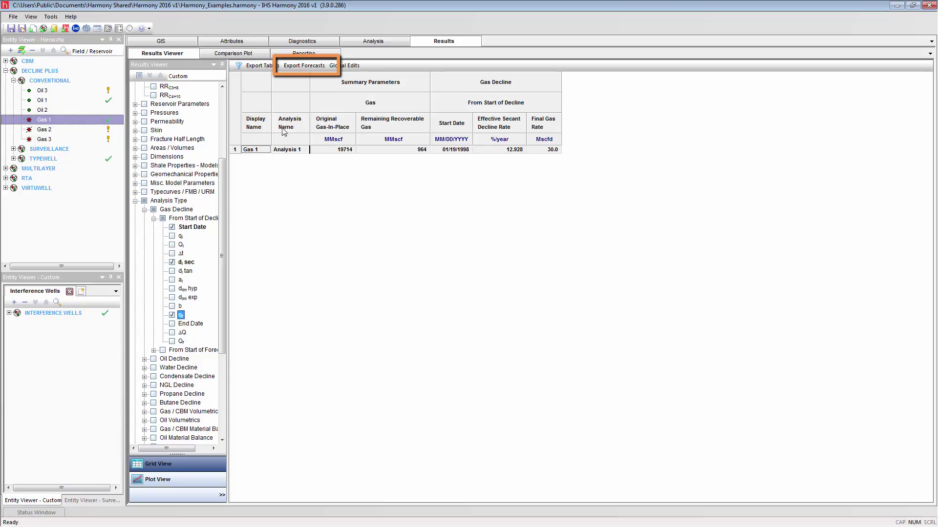
# Export Gas 1 forecasts including Cond Volume to 'Video Forecast Export.csv' on the Desktop.
pyautogui.click(298, 68)
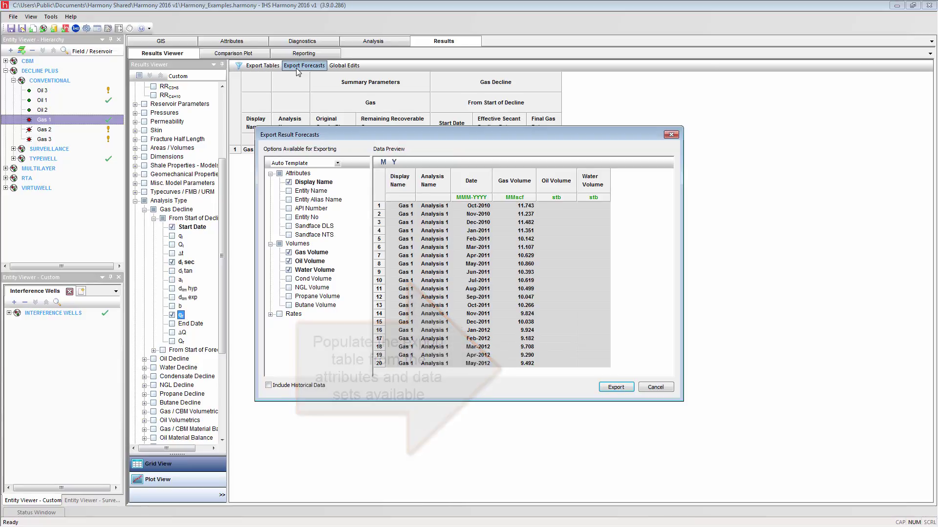
pyautogui.click(289, 280)
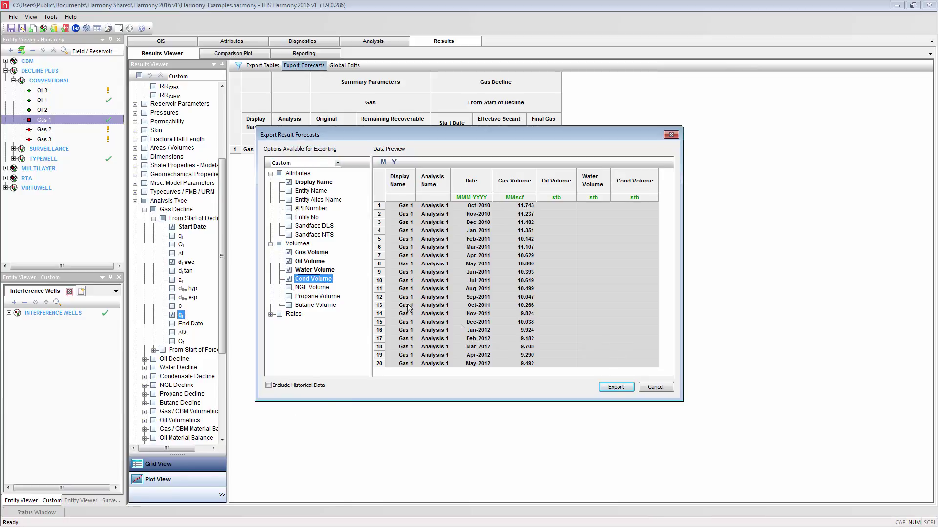
pyautogui.click(616, 387)
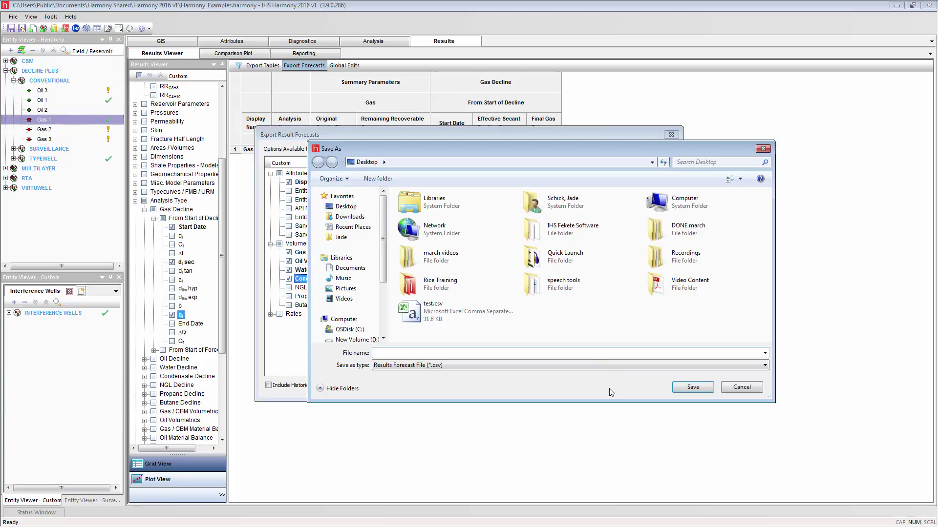
pyautogui.write('Video ')
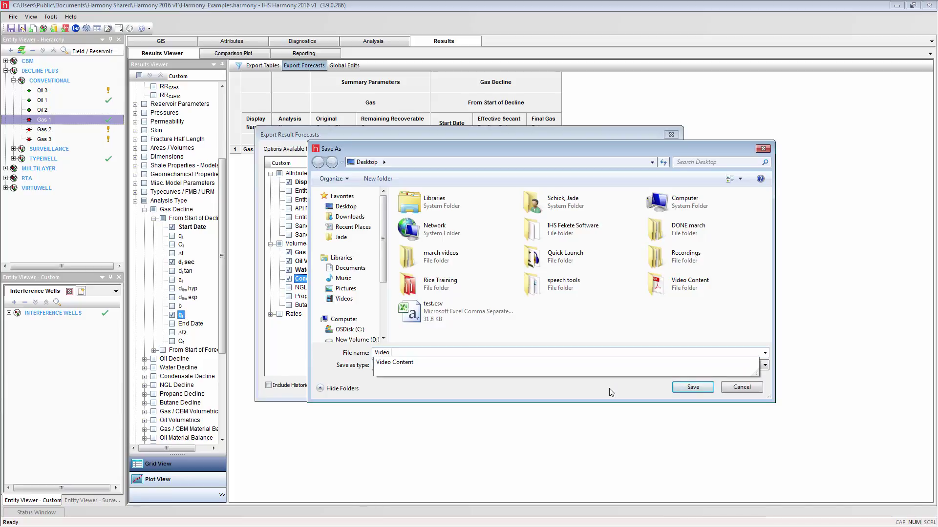
pyautogui.write('Forecas')
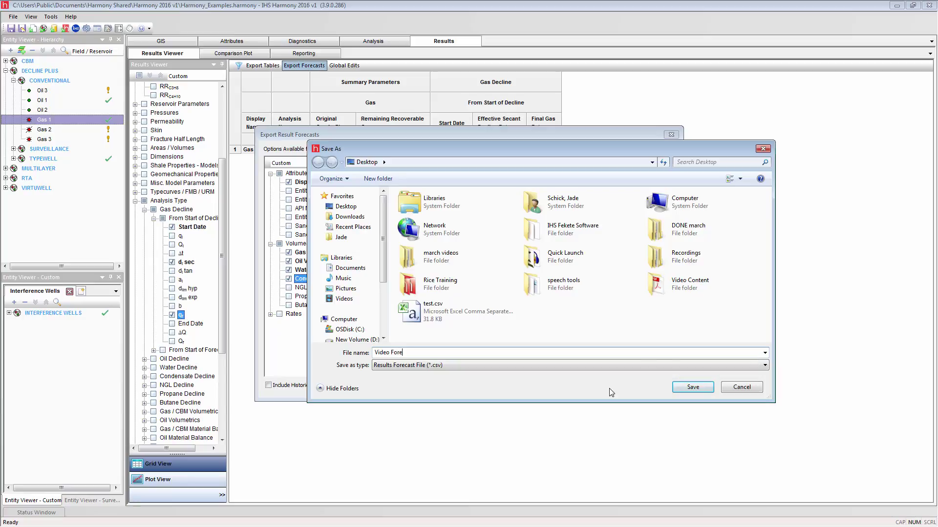
pyautogui.write('t Export')
pyautogui.click(691, 387)
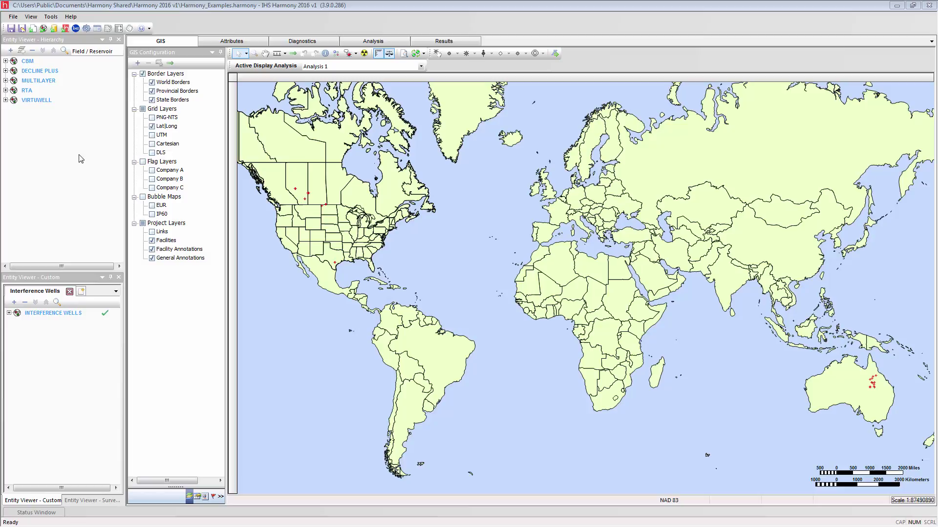
# Show the Reporting page under Results, with All Reports selected.
pyautogui.click(433, 40)
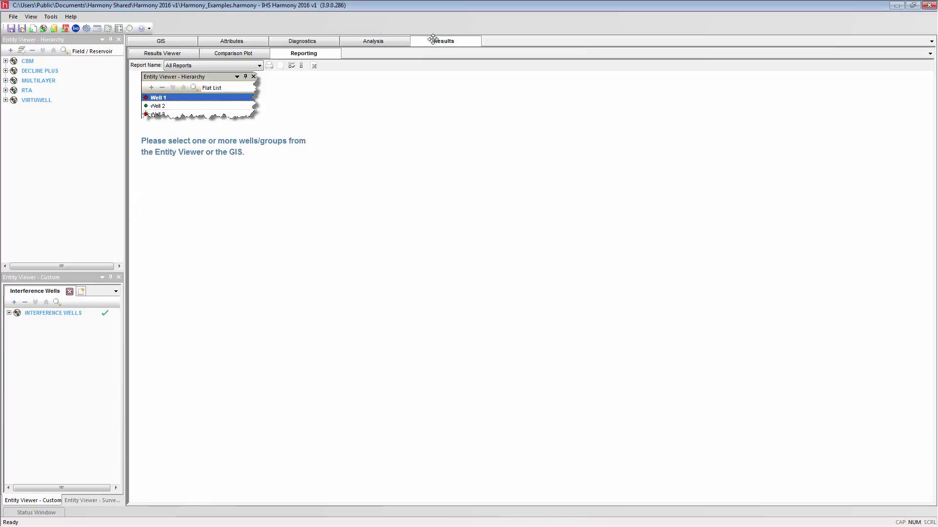
# List Bakken 1's six saved reports by expanding RTA > UNCONVENTIONAL and selecting the well.
pyautogui.click(5, 90)
pyautogui.click(13, 110)
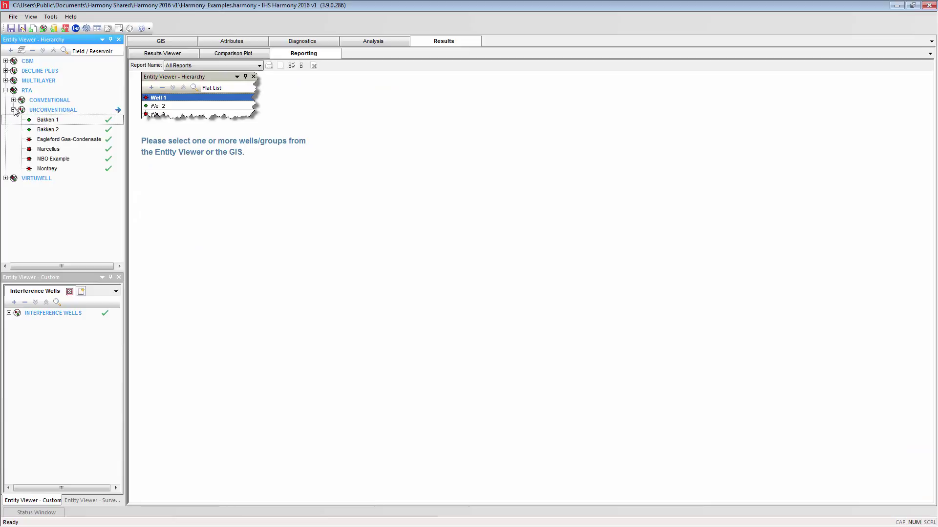
pyautogui.click(48, 123)
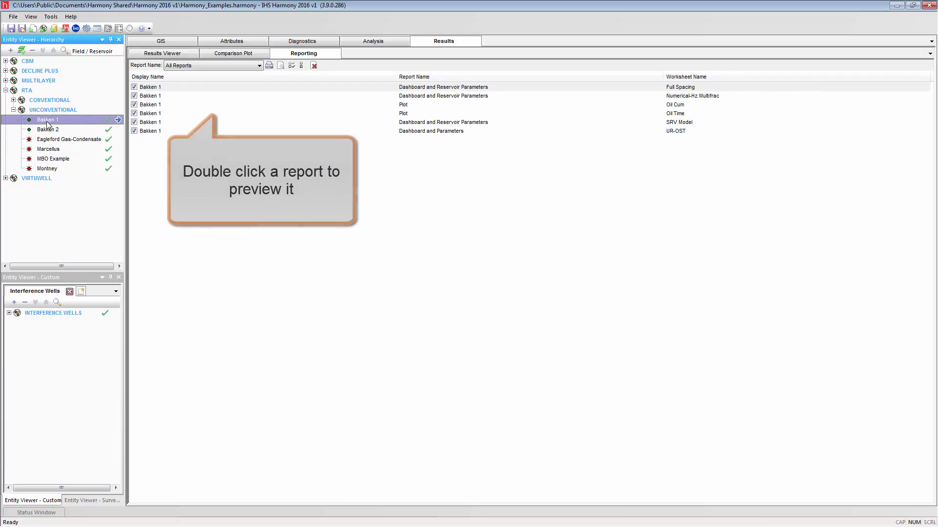
# Preview both pages of the Dashboard and Reservoir Parameters report, then the Oil Time plot report.
pyautogui.doubleClick(183, 87)
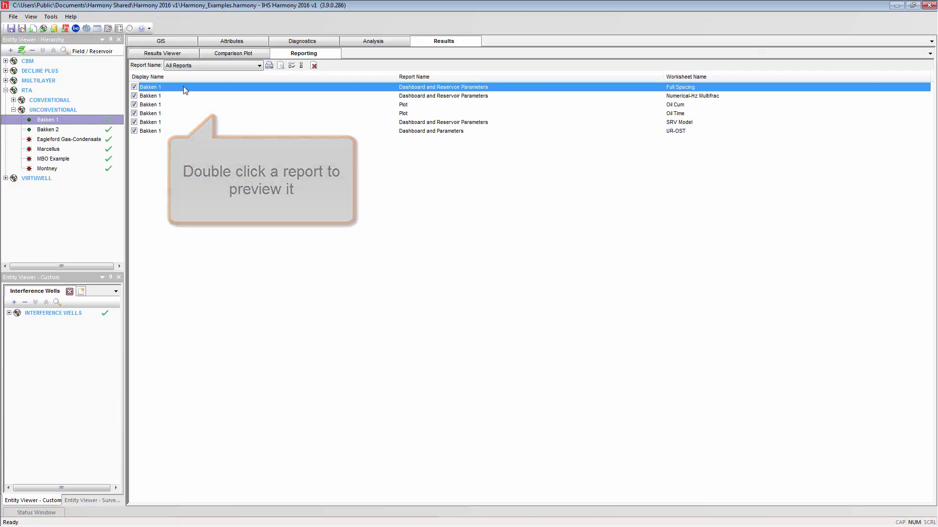
pyautogui.click(318, 98)
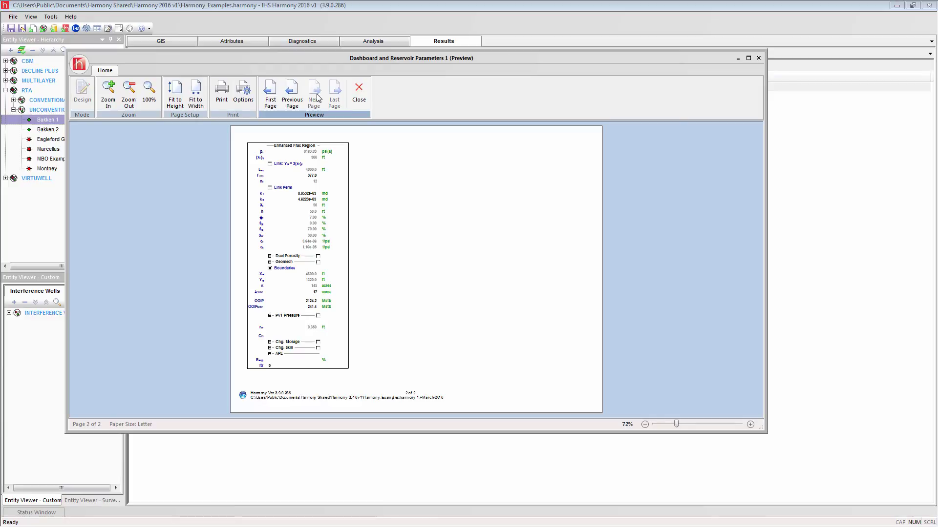
pyautogui.click(357, 94)
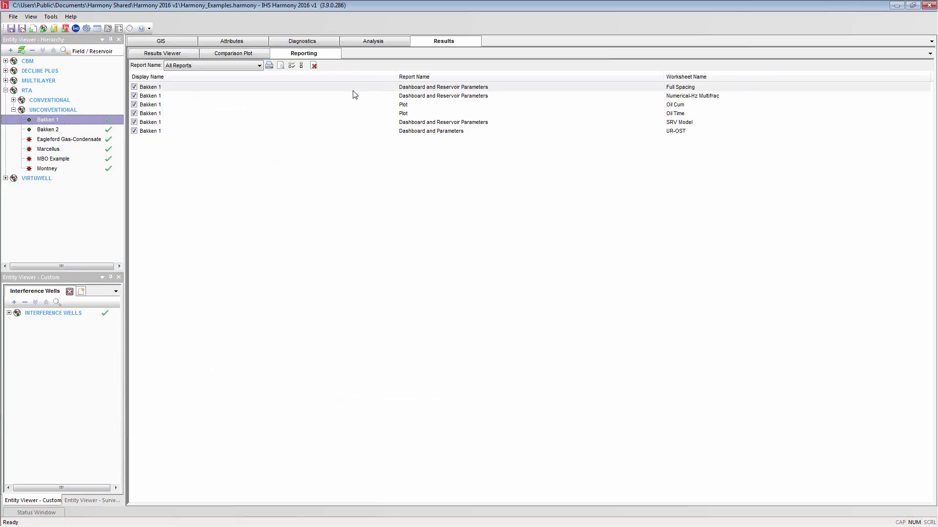
pyautogui.doubleClick(289, 112)
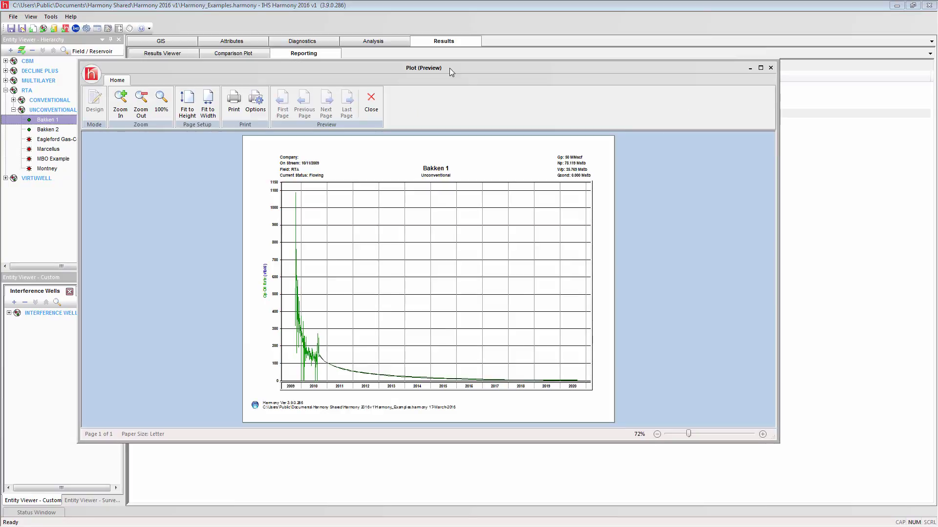
pyautogui.click(371, 100)
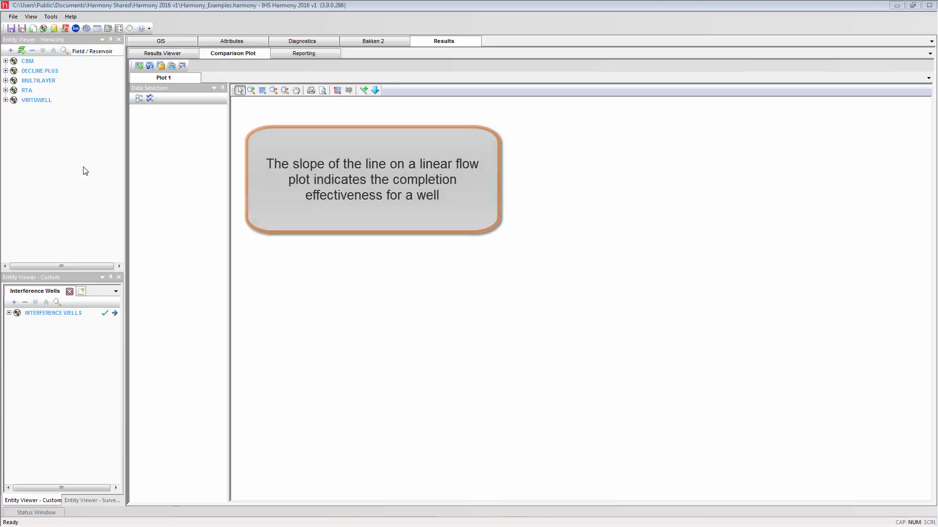
# Open Bakken 2's analysis plots from the RTA > UNCONVENTIONAL group.
pyautogui.click(6, 90)
pyautogui.click(13, 110)
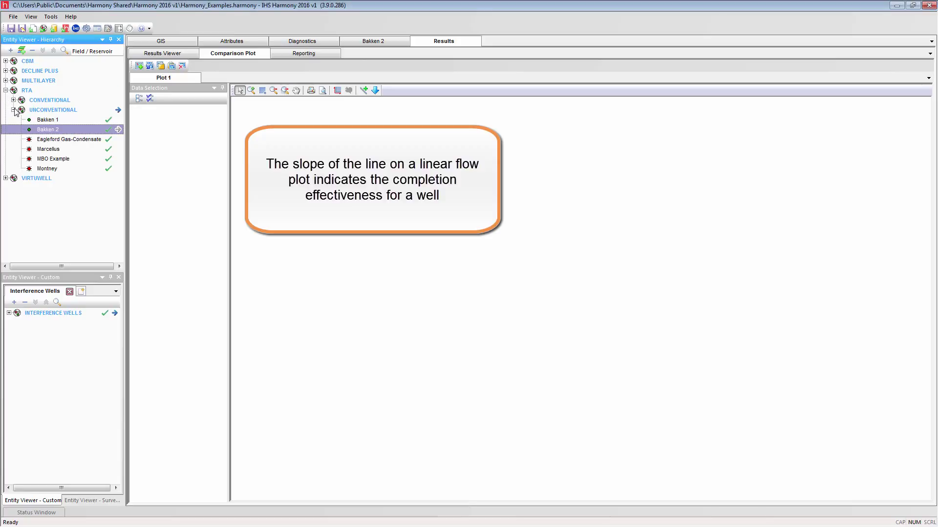
pyautogui.doubleClick(53, 128)
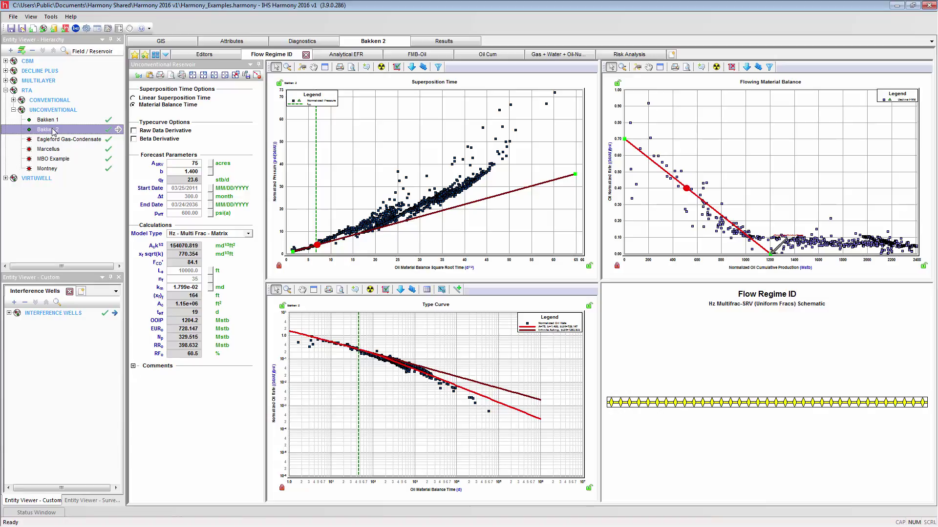
# Send Bakken 2's Superposition Time plot to a new comparison plot and view it under Results.
pyautogui.rightClick(344, 130)
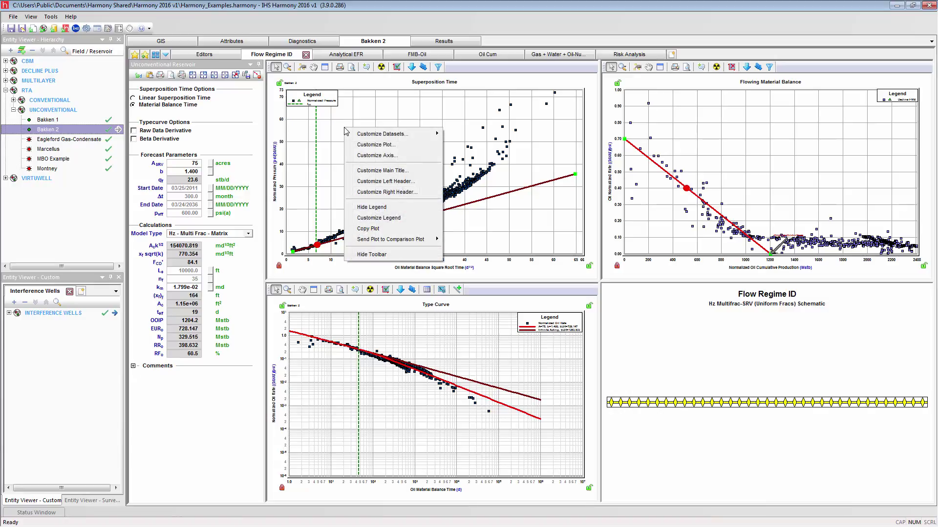
pyautogui.moveTo(405, 241)
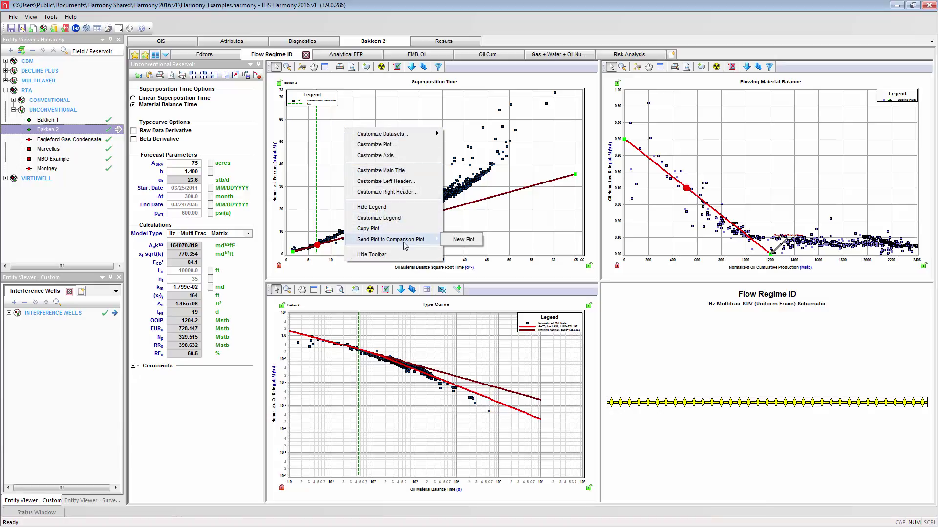
pyautogui.click(464, 239)
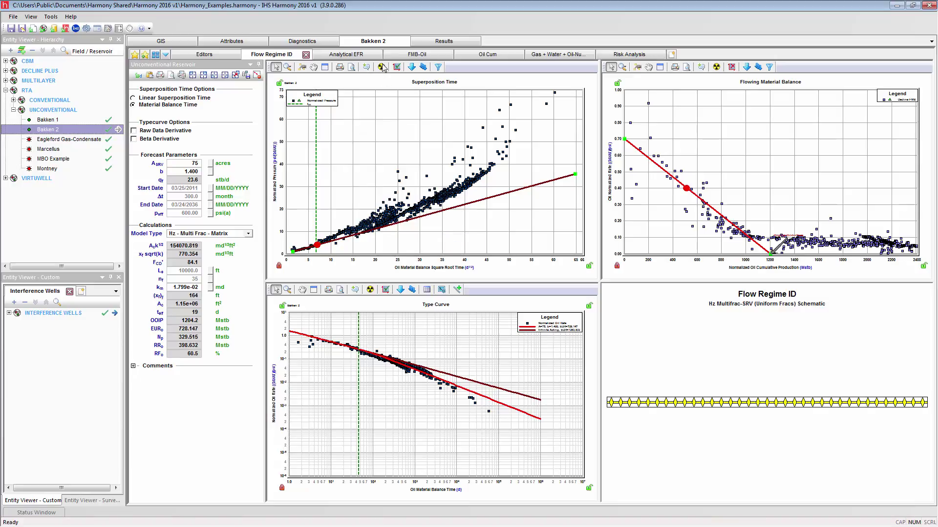
pyautogui.click(426, 44)
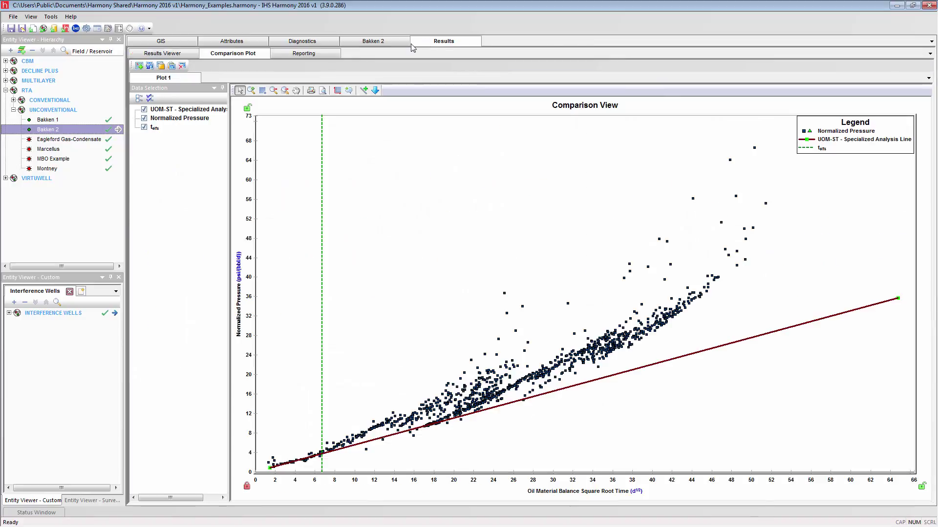
# Make the Normalized Pressure normal symbols red in Comparison Plot 1, then open Bakken 1's analysis plots.
pyautogui.rightClick(406, 147)
pyautogui.moveTo(422, 153)
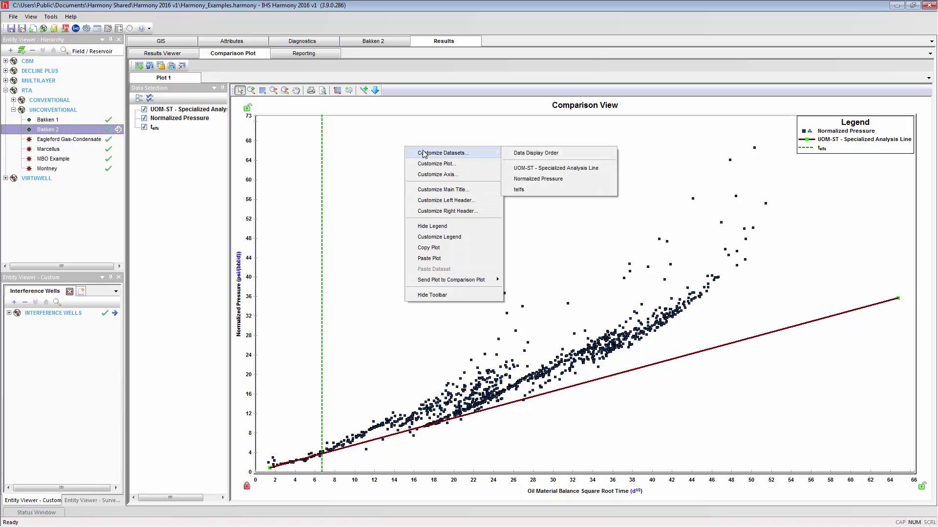
pyautogui.click(522, 181)
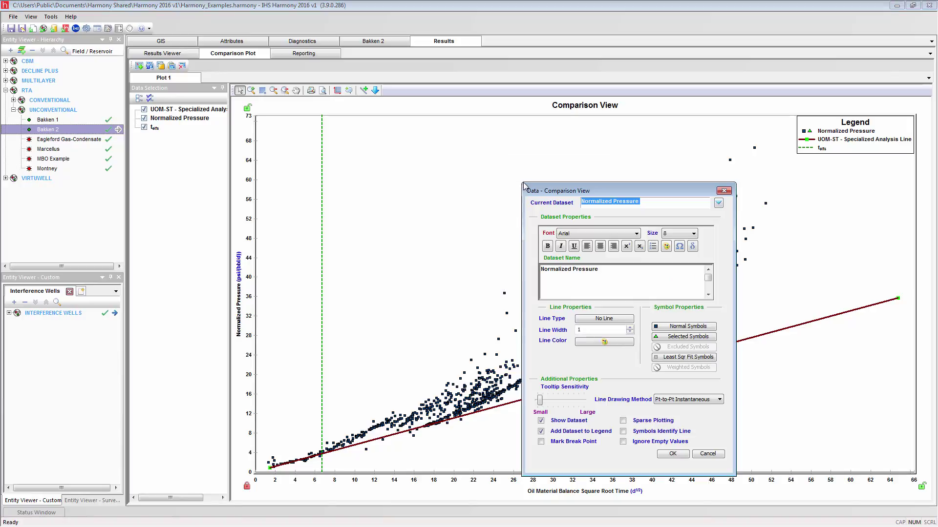
pyautogui.click(657, 327)
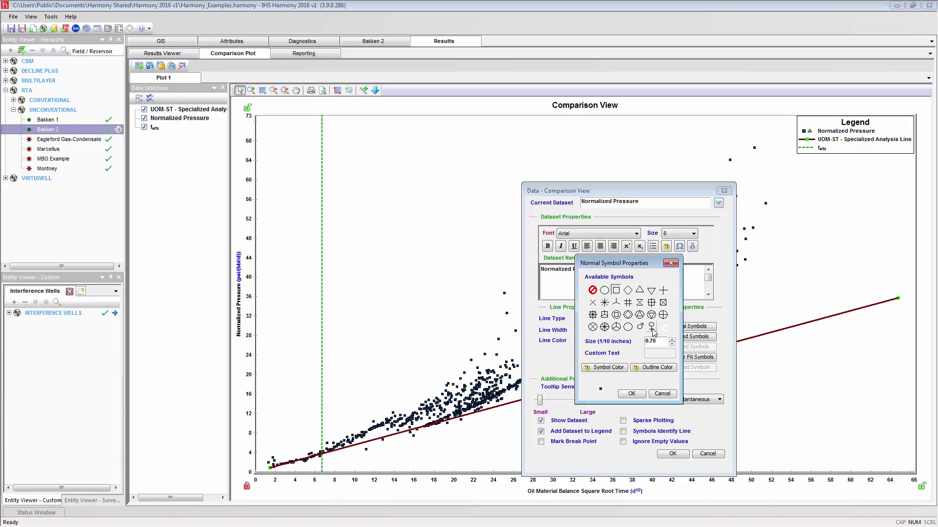
pyautogui.click(618, 368)
pyautogui.click(587, 396)
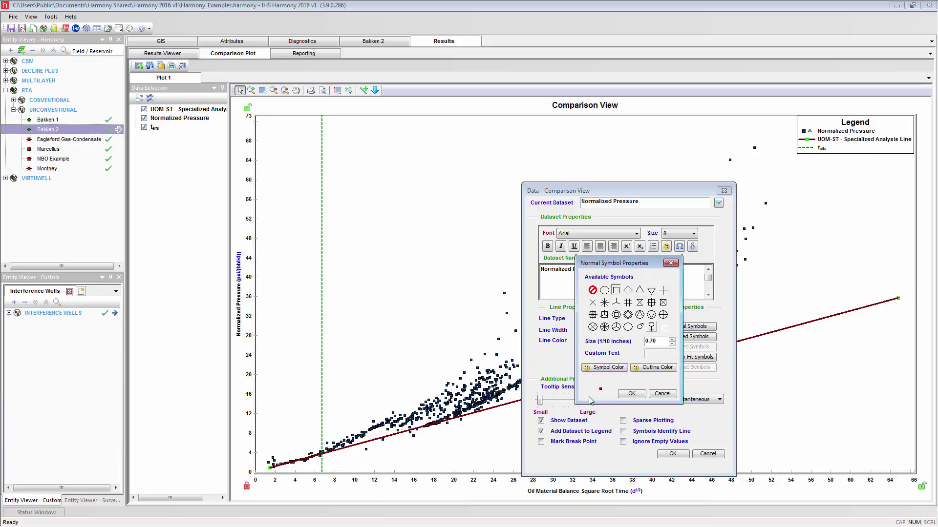
pyautogui.click(636, 395)
pyautogui.click(672, 454)
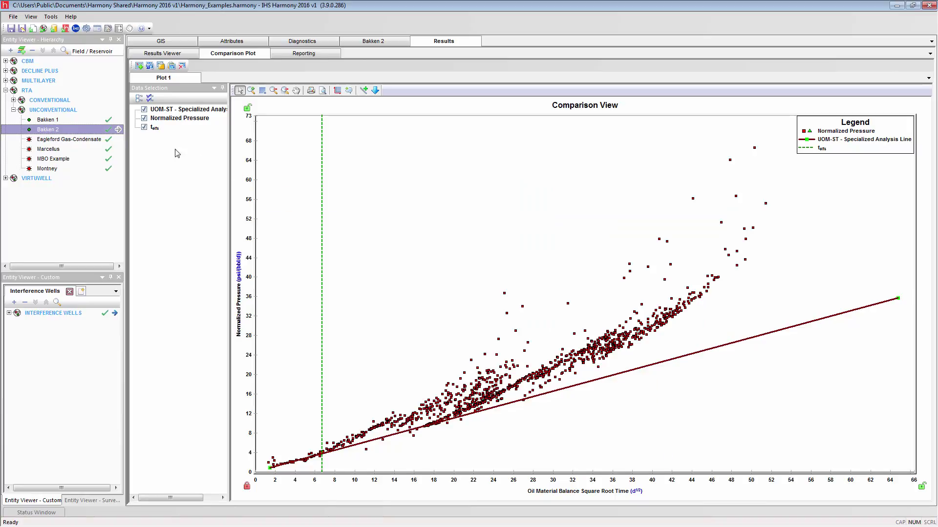
pyautogui.click(83, 120)
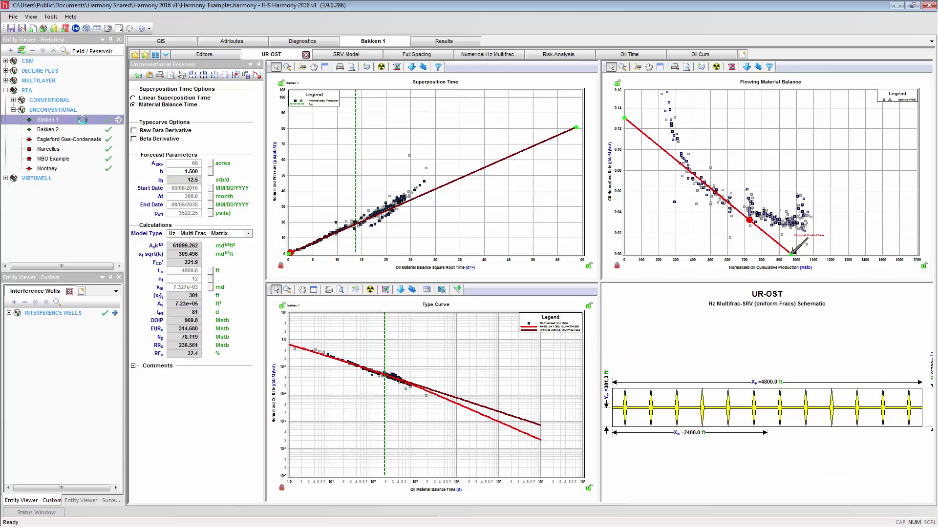
# Add Bakken 1's Superposition Time plot to Comparison Plot 1 and view the two-well overlay.
pyautogui.rightClick(430, 138)
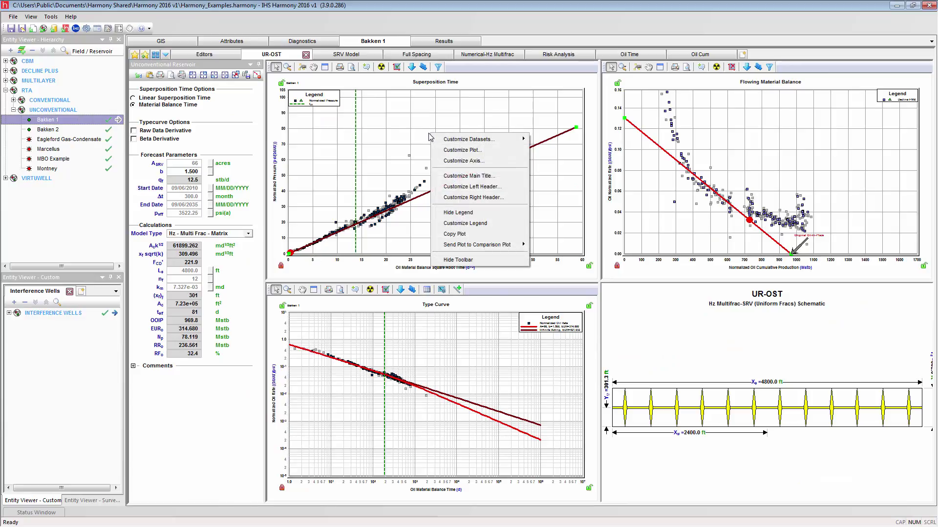
pyautogui.moveTo(484, 246)
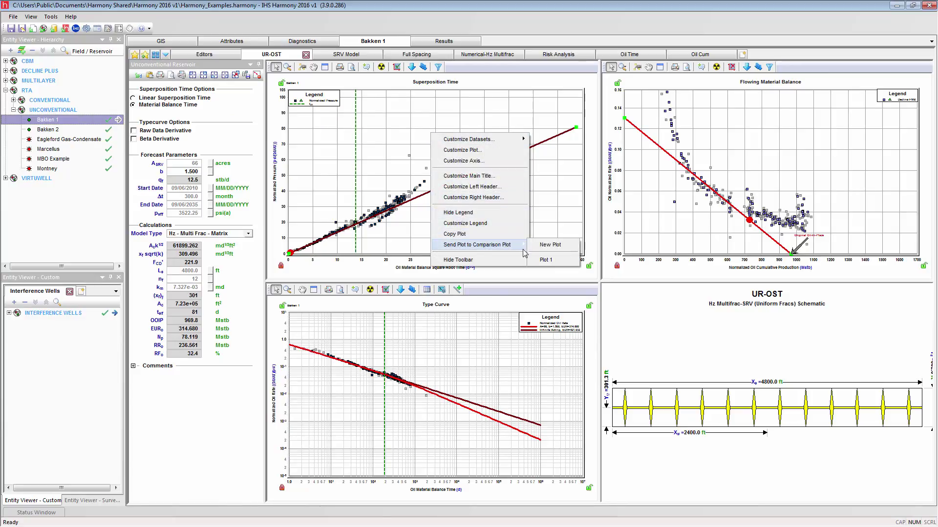
pyautogui.click(550, 262)
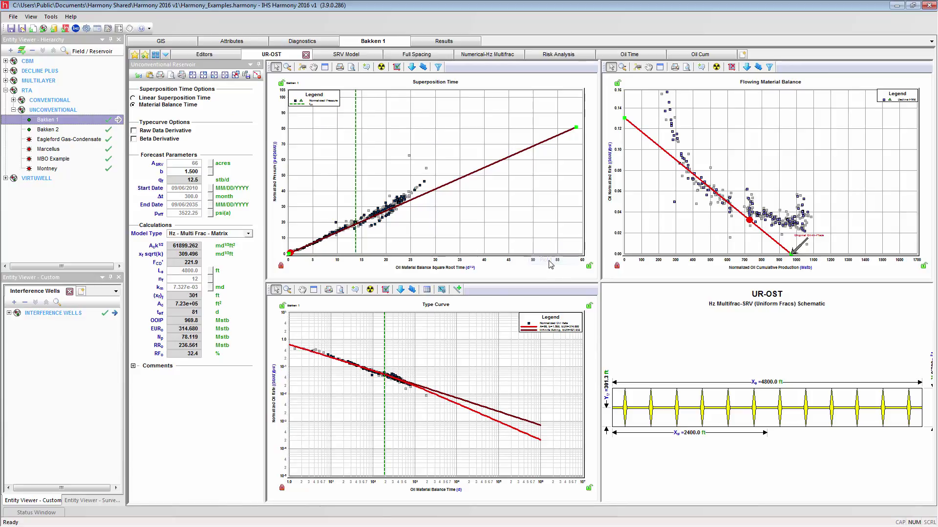
pyautogui.click(438, 41)
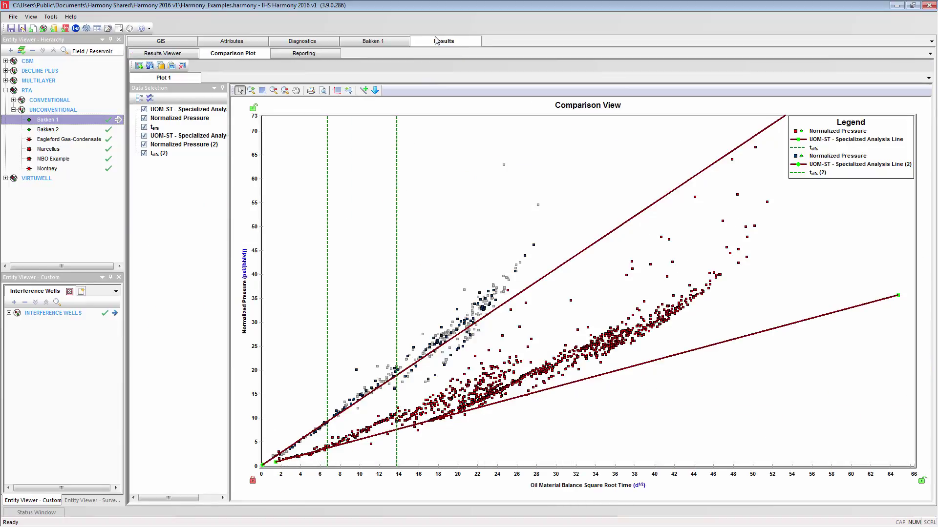